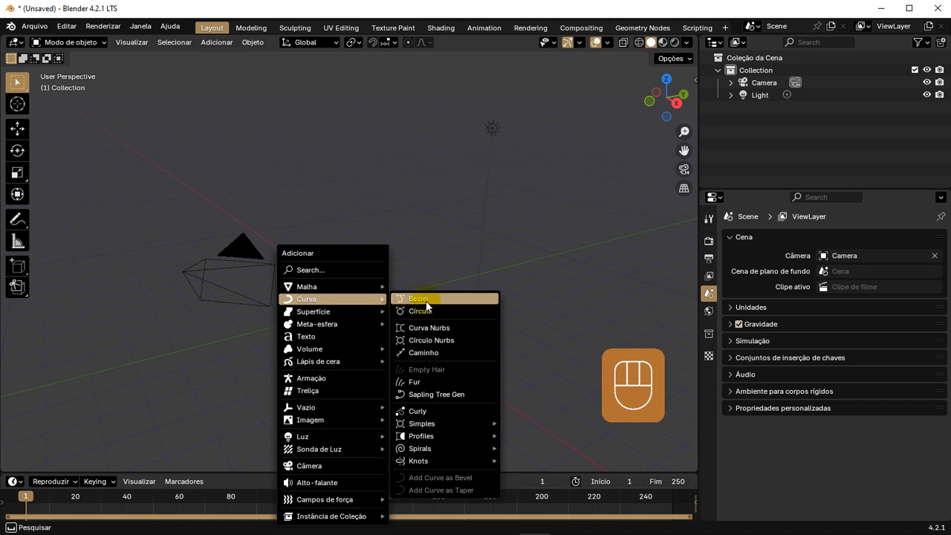
Add a Bézier curve and open it in Edit Mode from the top view
click(444, 300)
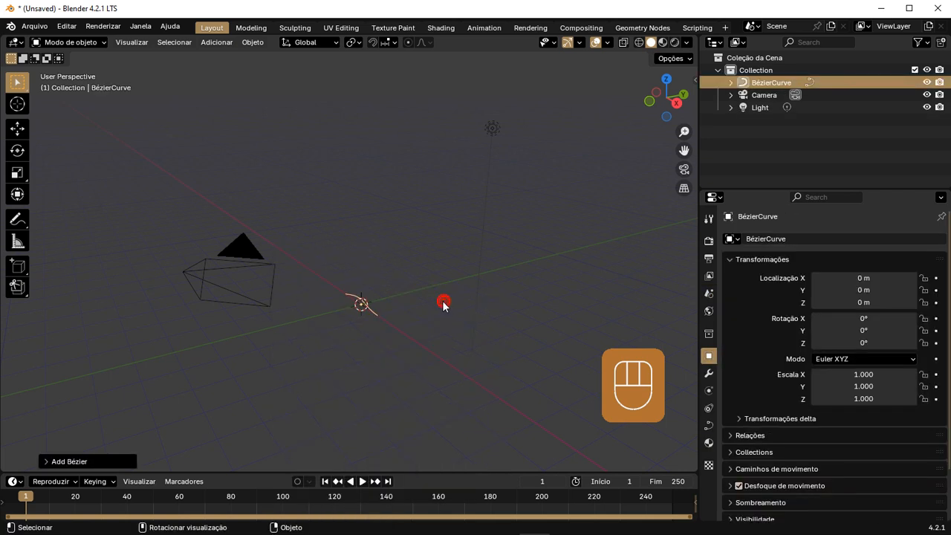
key(KP_7)
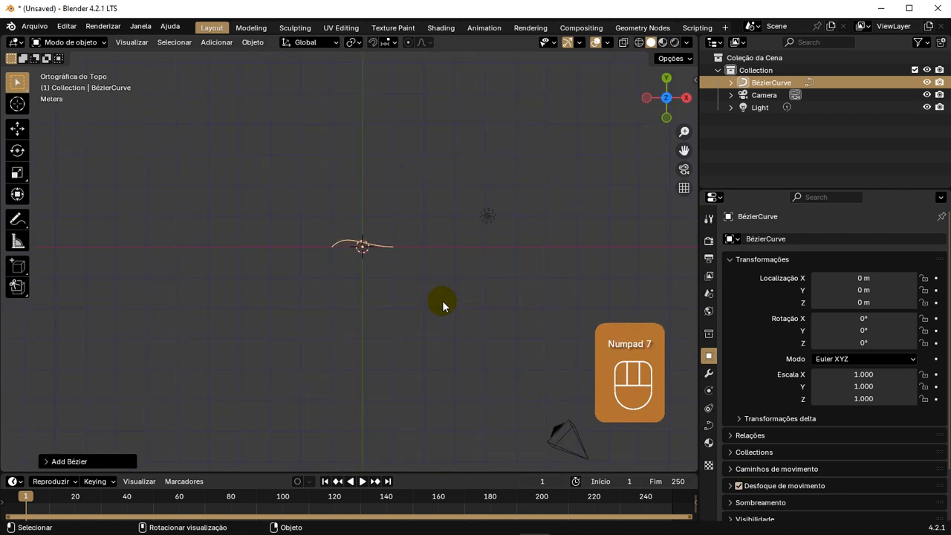
scroll(442, 300, up, 5)
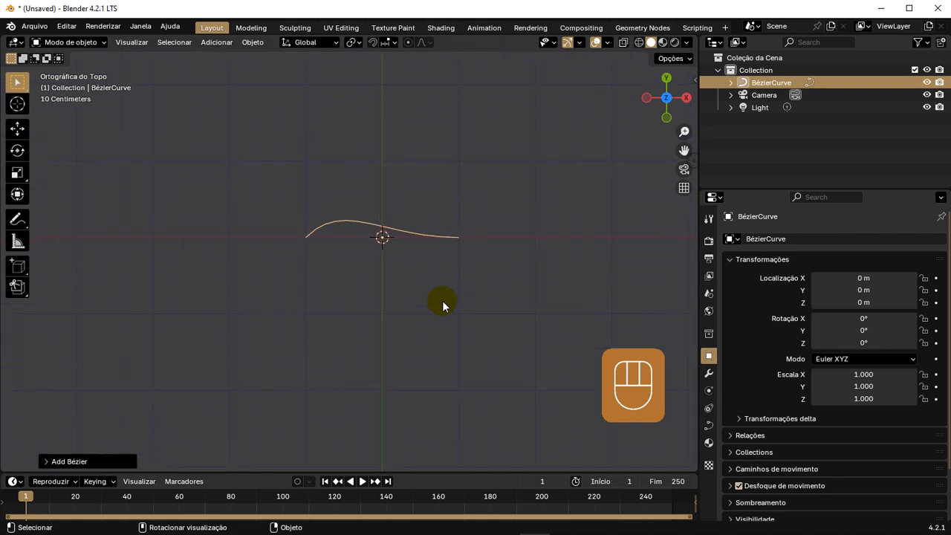
scroll(442, 300, up, 1)
key(Tab)
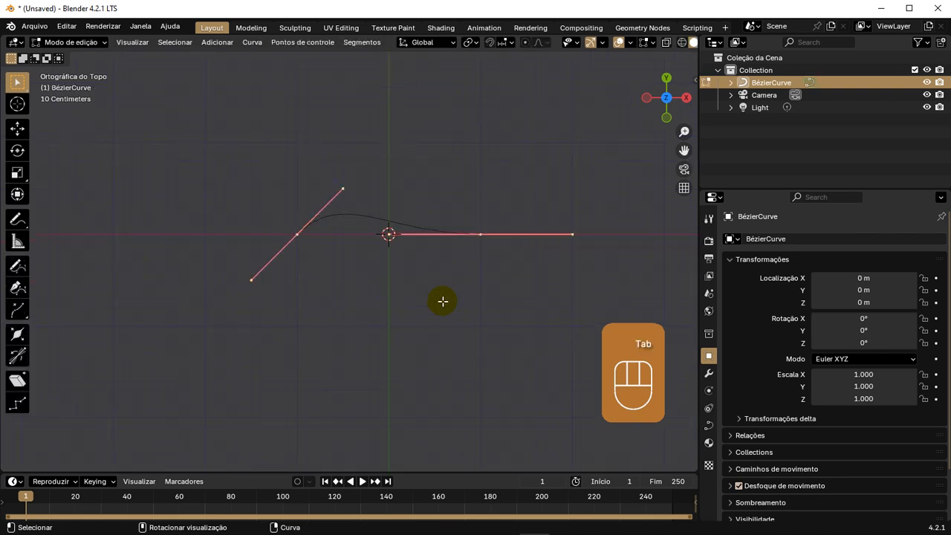
Rotate the curve's right end control point by 90°
click(486, 238)
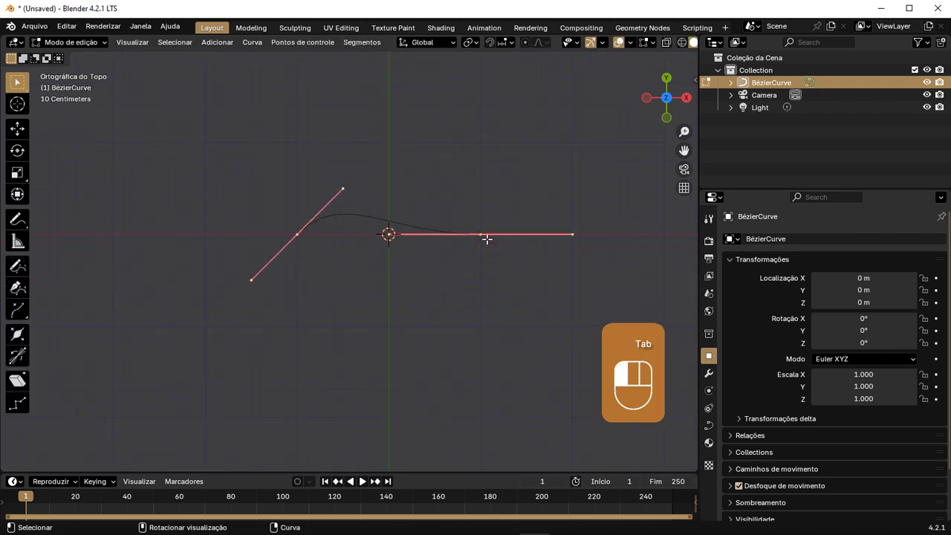
click(486, 238)
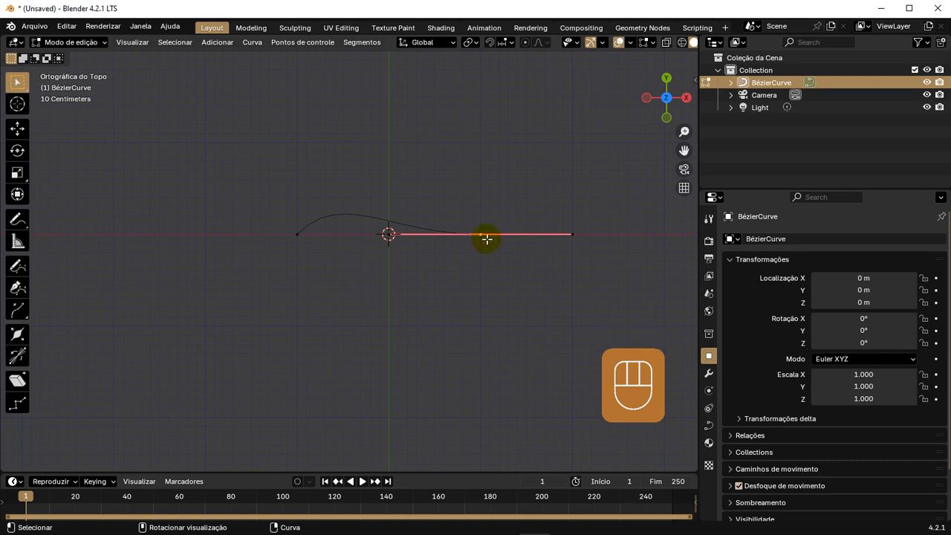
key(r)
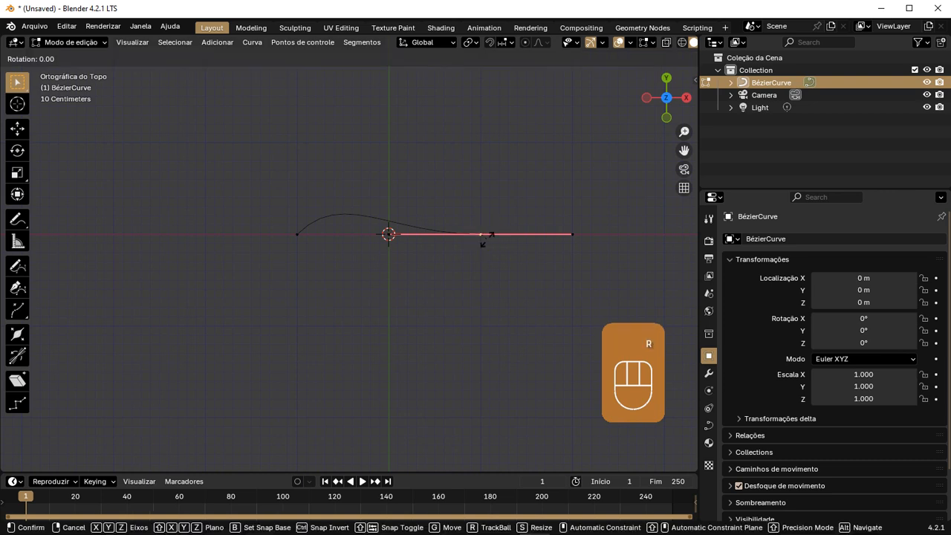
key(KP_9)
key(KP_0)
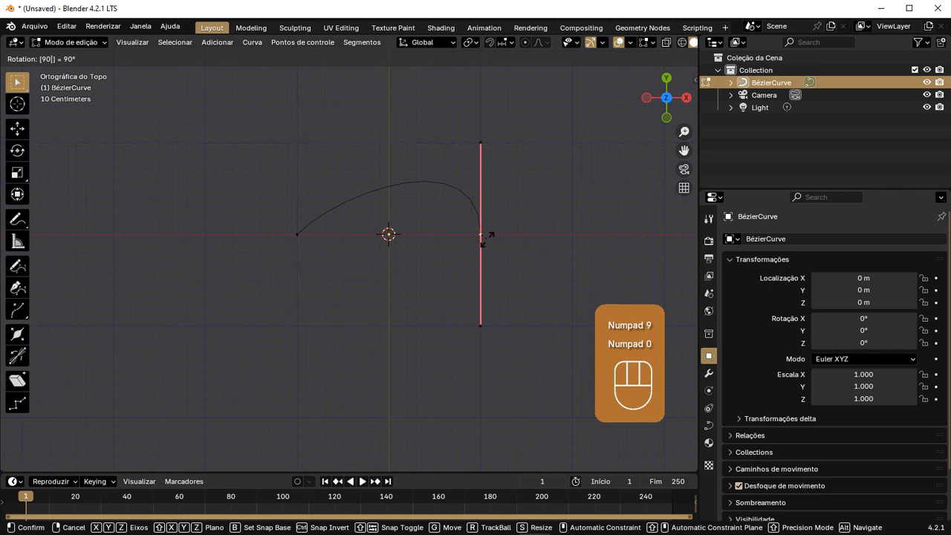
key(KP_Enter)
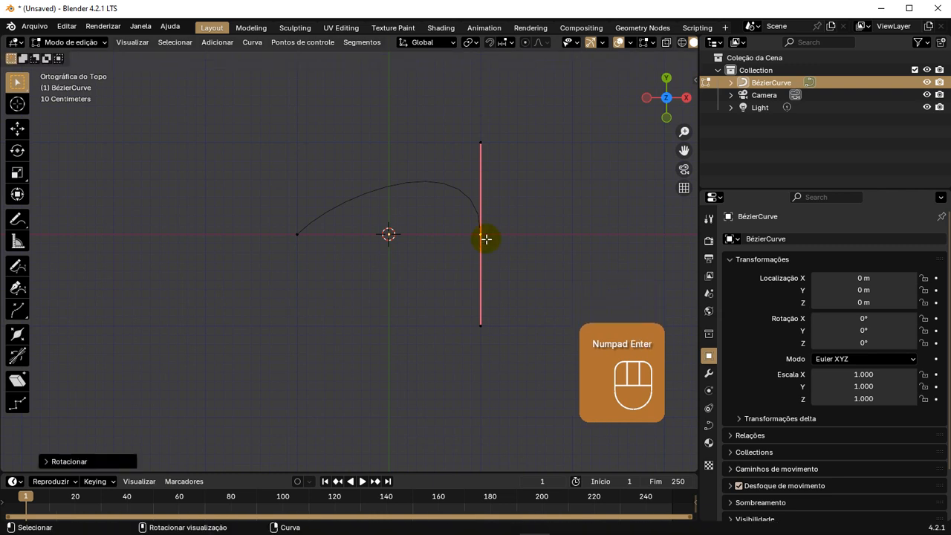
Extrude the curve's left end control point 2 m in the negative X direction with snapping
click(296, 236)
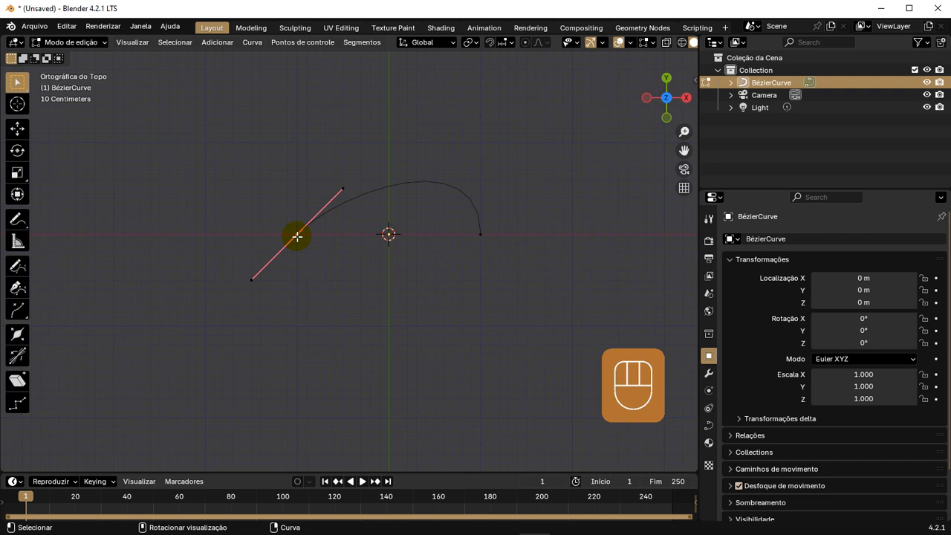
key(e)
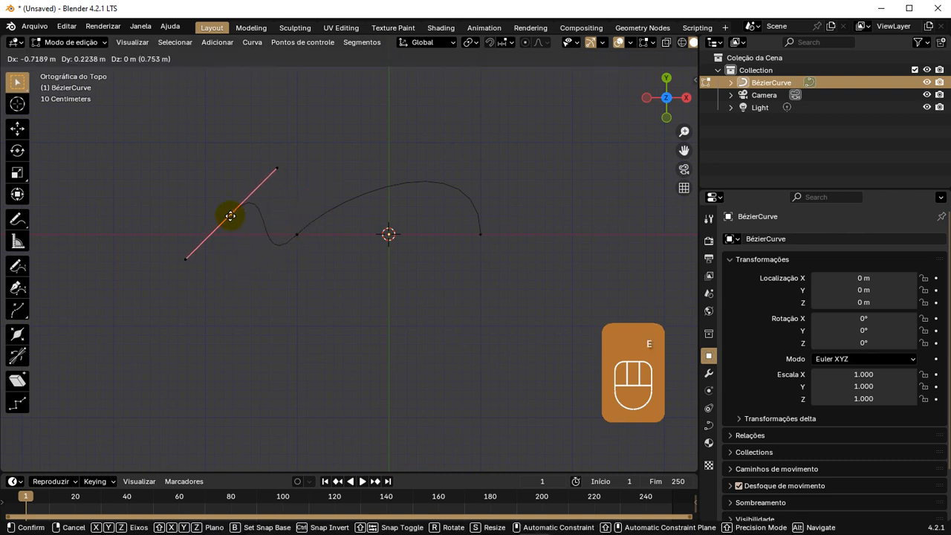
key(ctrl)
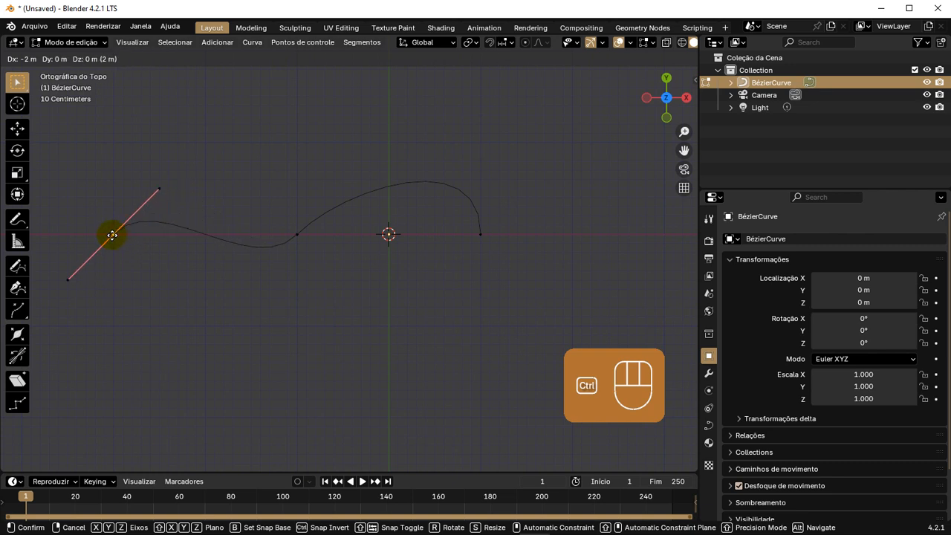
ctrl+click(111, 234)
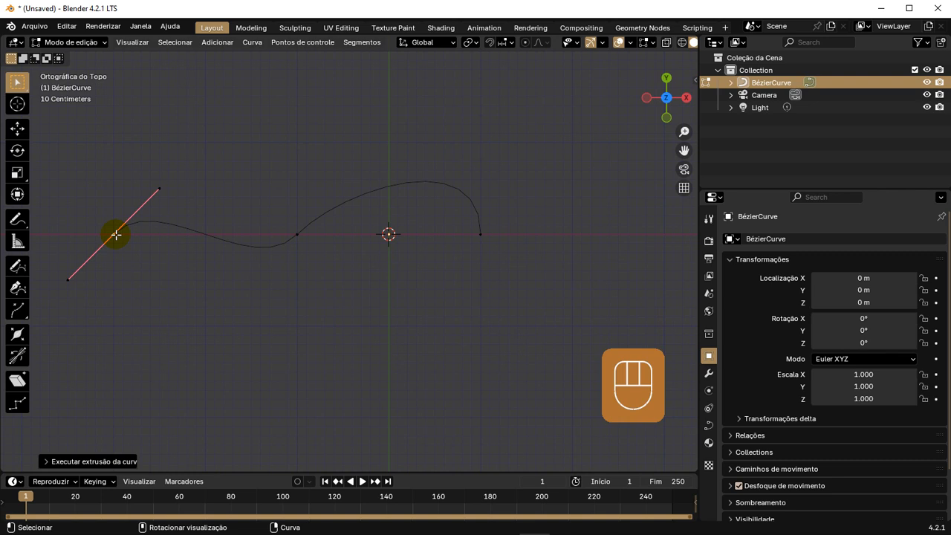
Rotate the newly extruded left end control point by -45°
key(r)
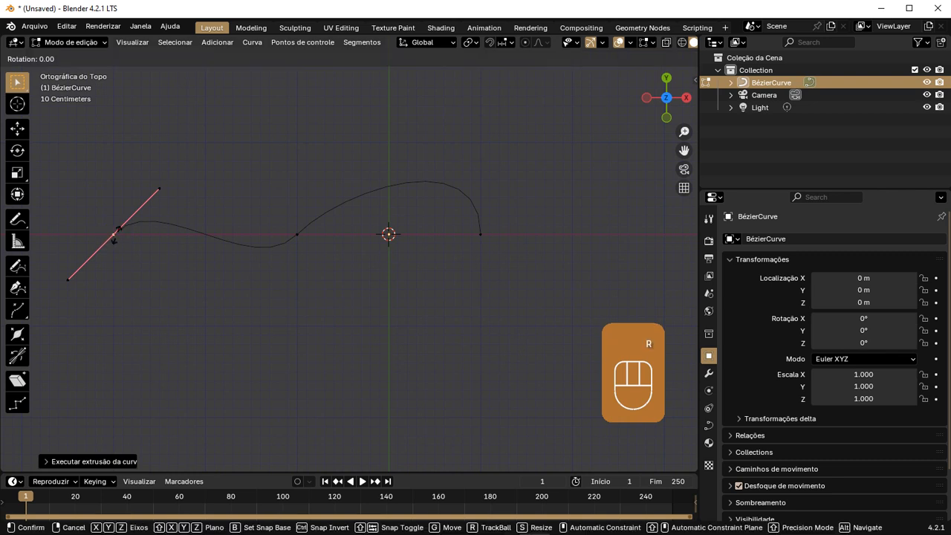
key(KP_4)
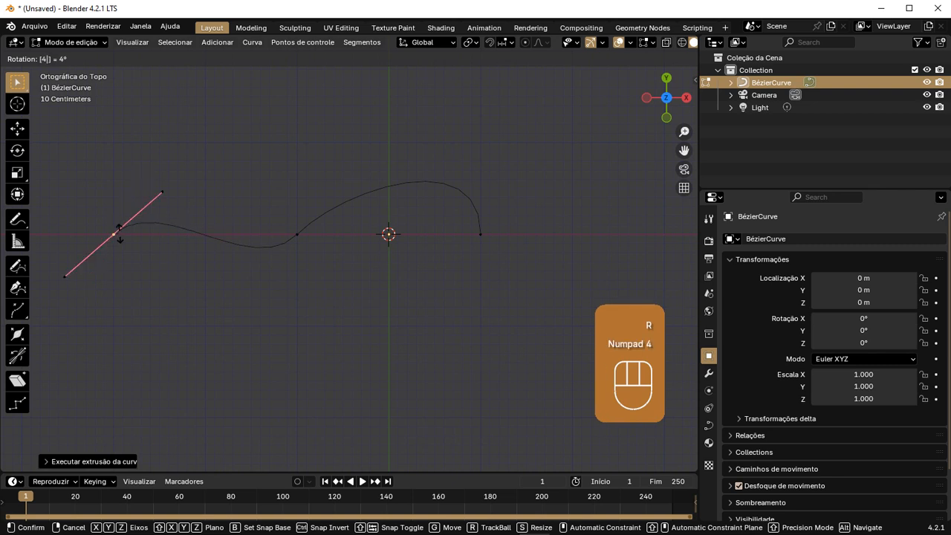
key(KP_5)
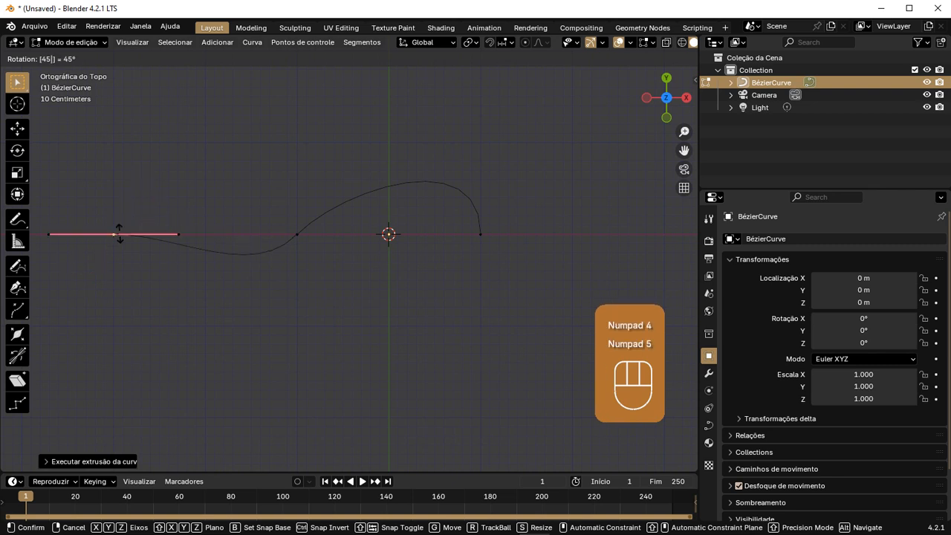
key(KP_Subtract)
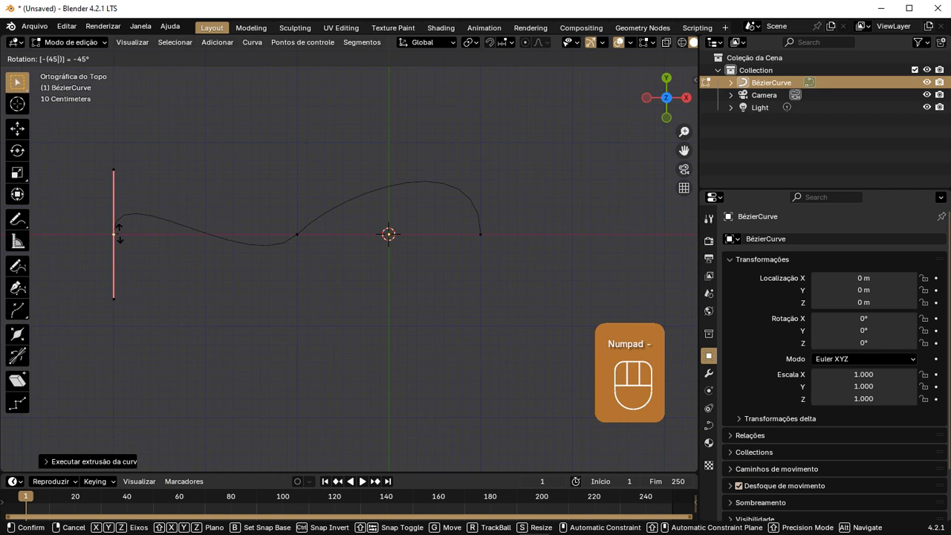
key(Return)
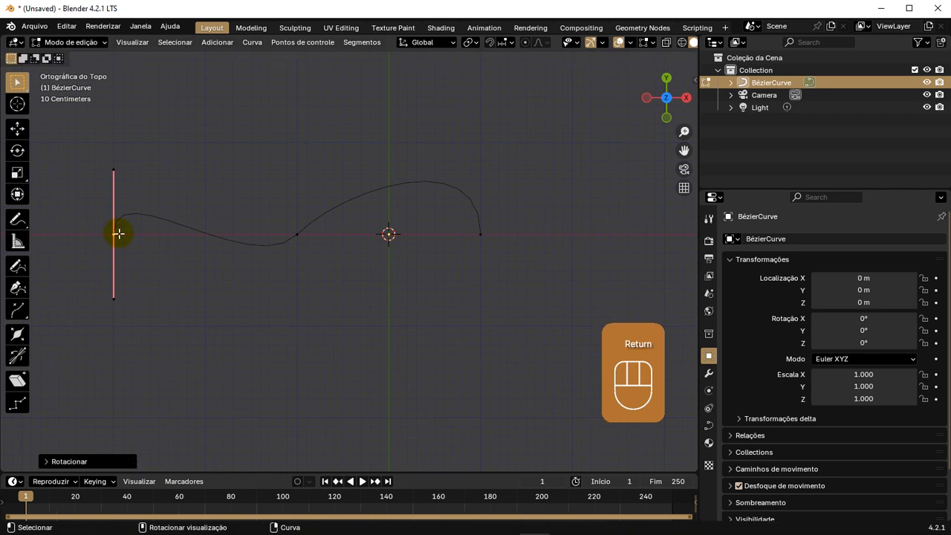
Set the middle control point's handle type to Vector (Vetor)
click(295, 236)
click(295, 239)
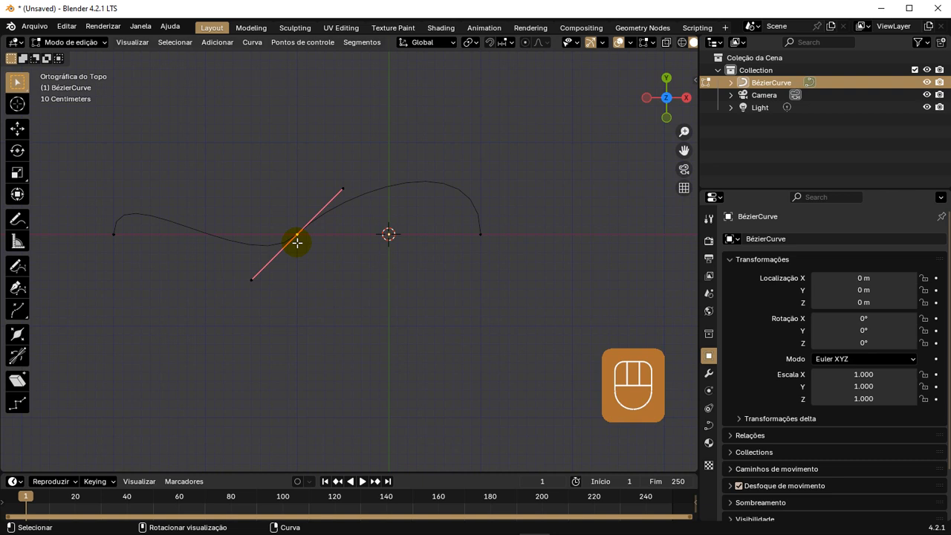
key(v)
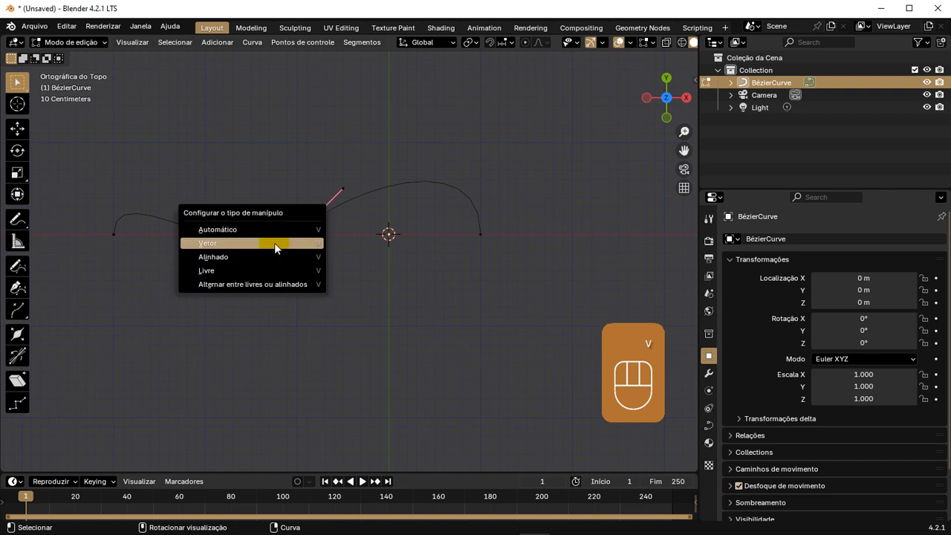
click(209, 242)
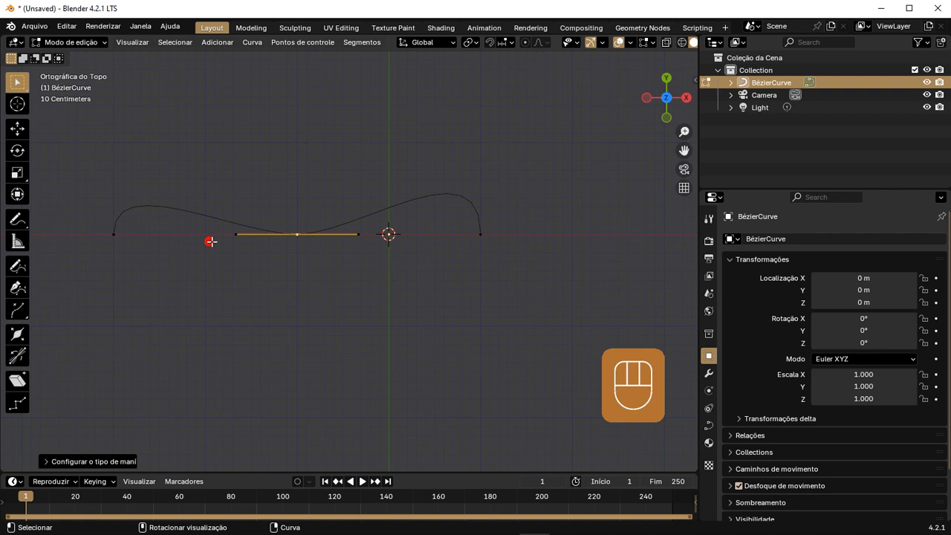
Switch the middle control point's handle type to Free (Livre)
click(298, 237)
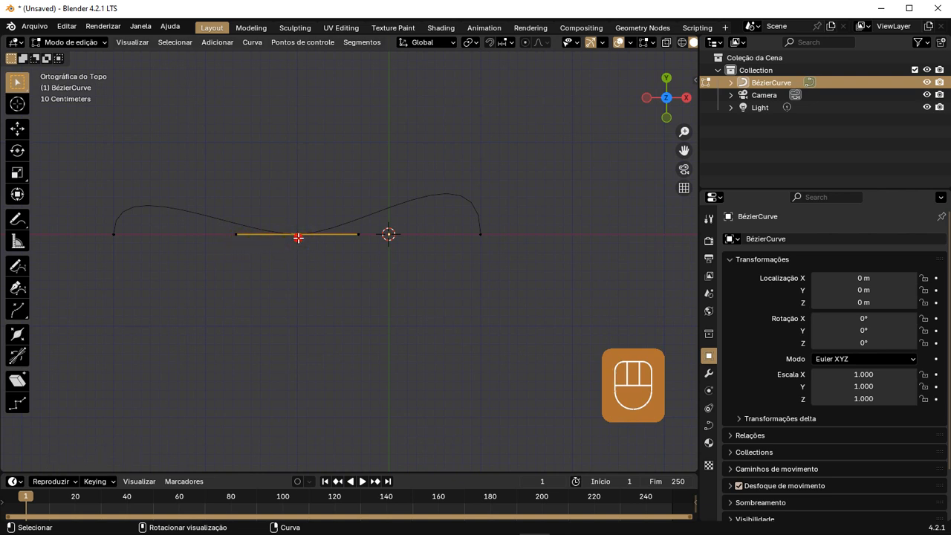
click(298, 237)
key(v)
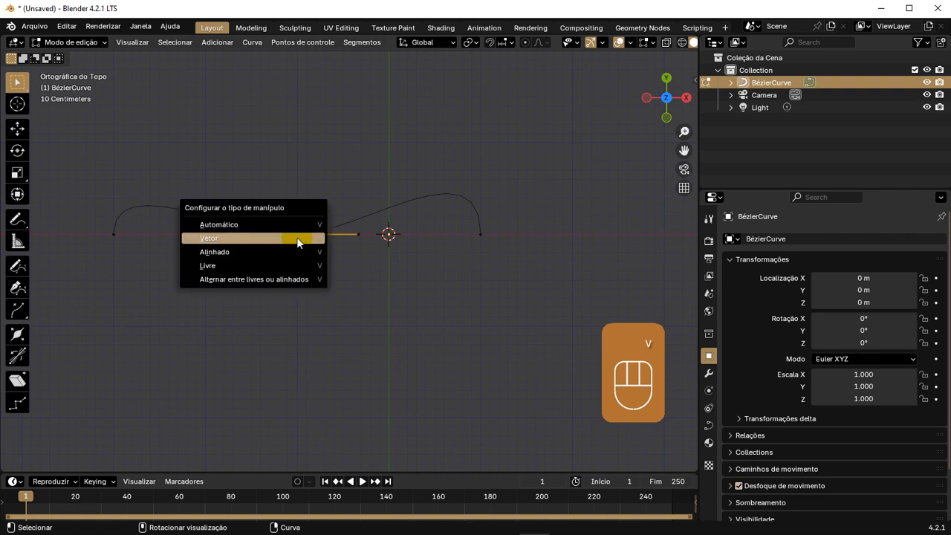
click(292, 267)
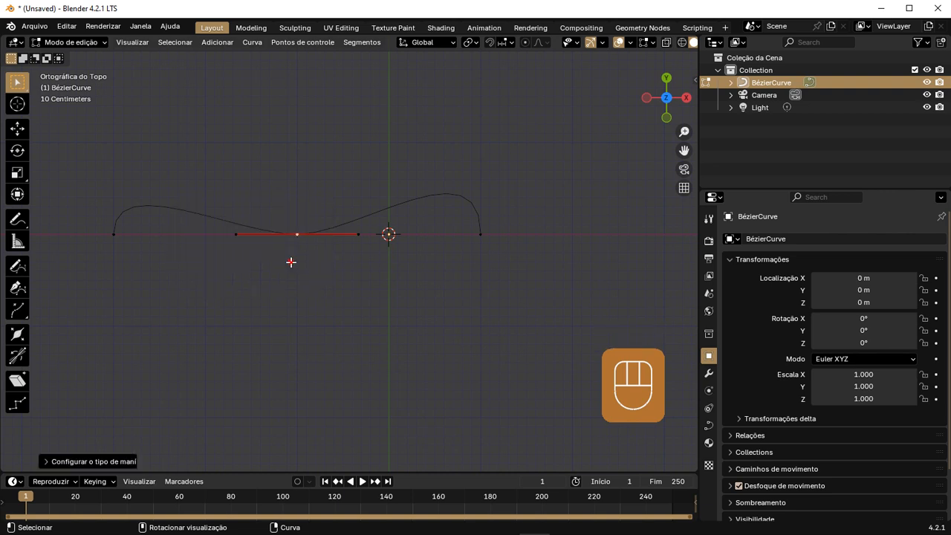
Rotate only the right handle of the middle control point by -45°
click(361, 236)
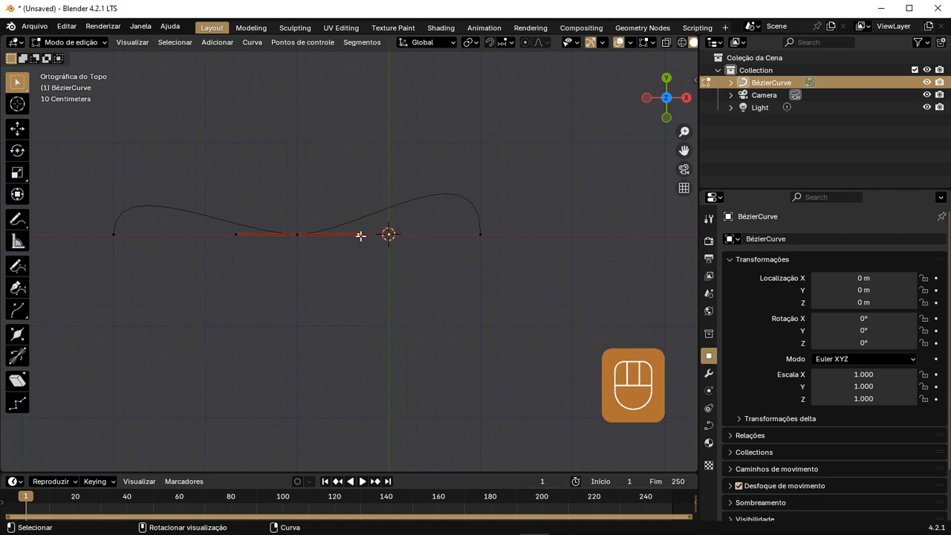
key(r)
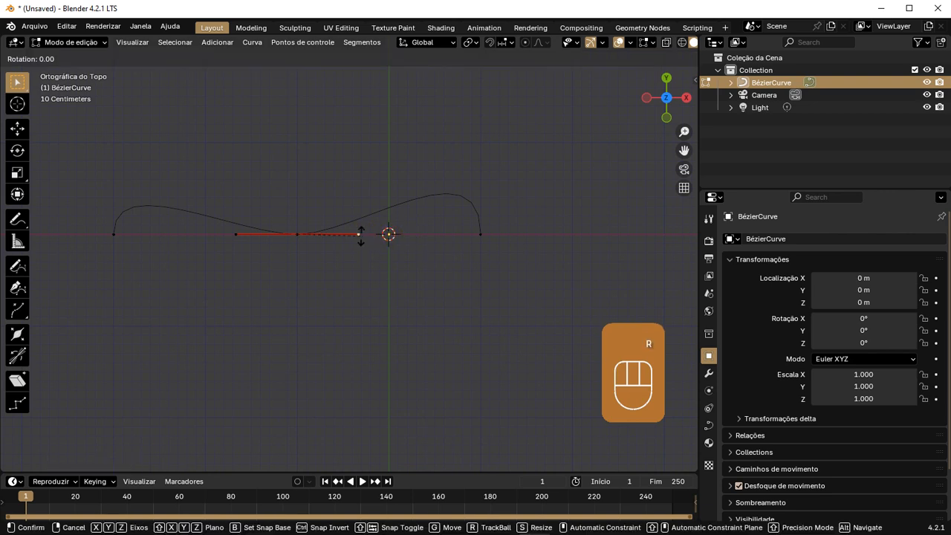
key(KP_4)
key(KP_5)
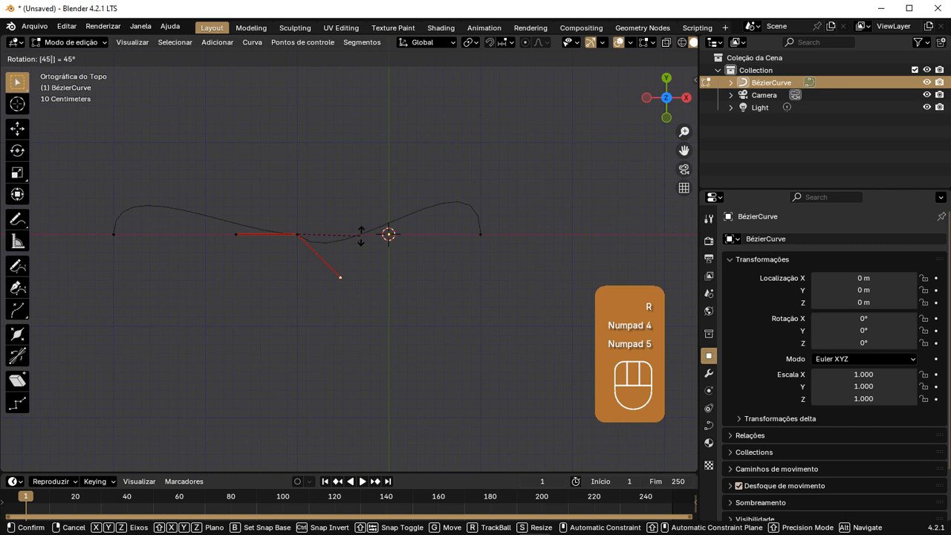
key(KP_Subtract)
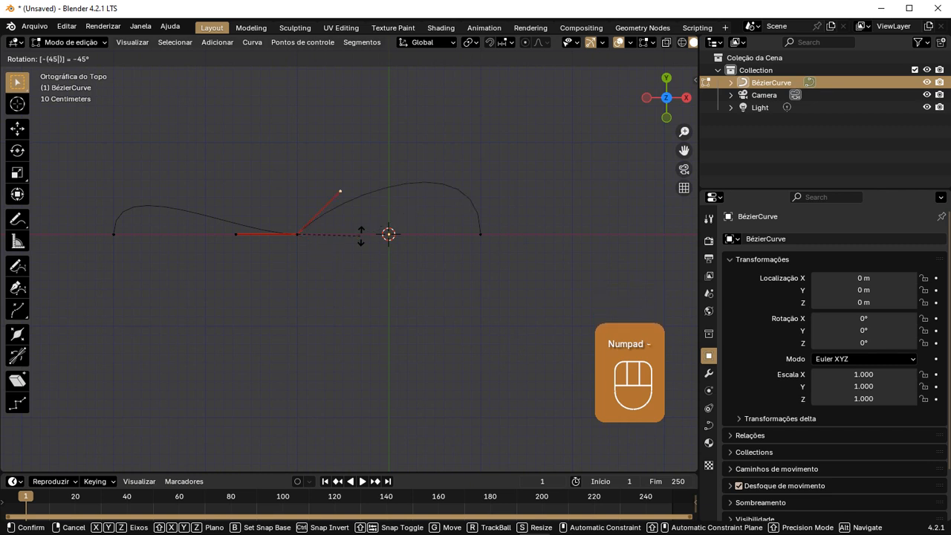
key(KP_Enter)
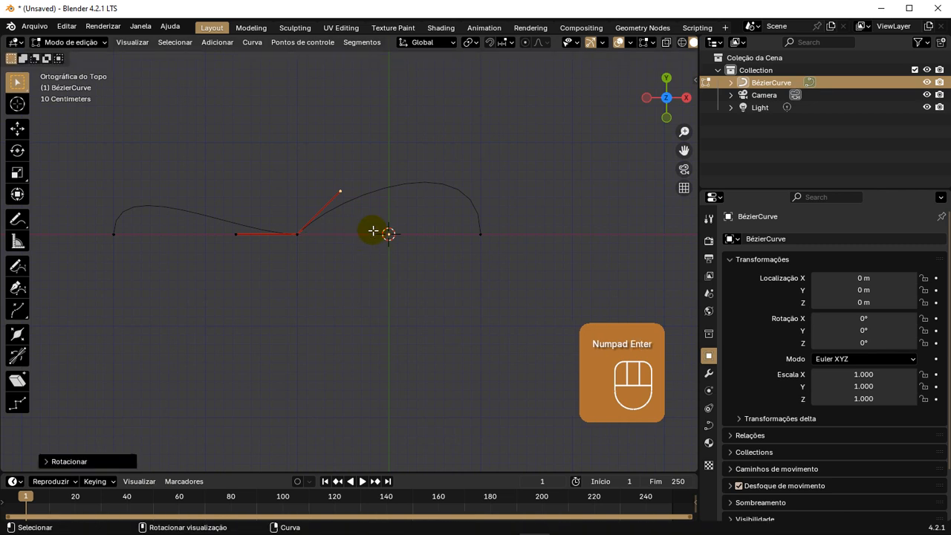
Rotate only the left handle of the middle control point by 45°
click(236, 240)
click(235, 240)
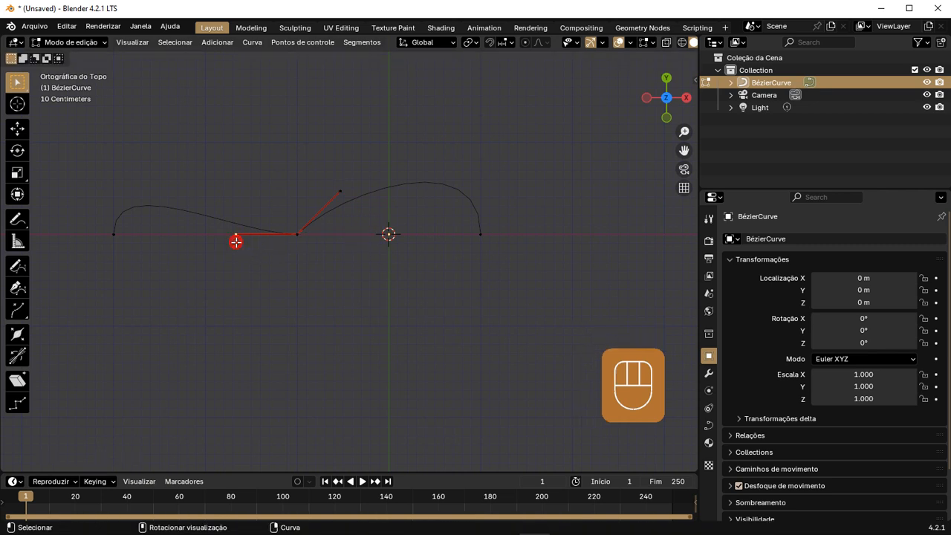
key(r)
key(KP_4)
key(KP_5)
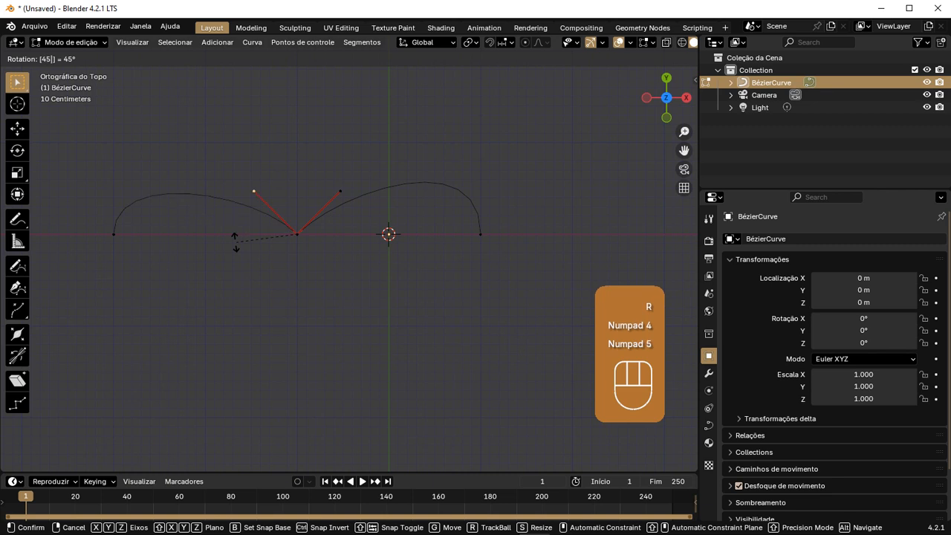
key(KP_Enter)
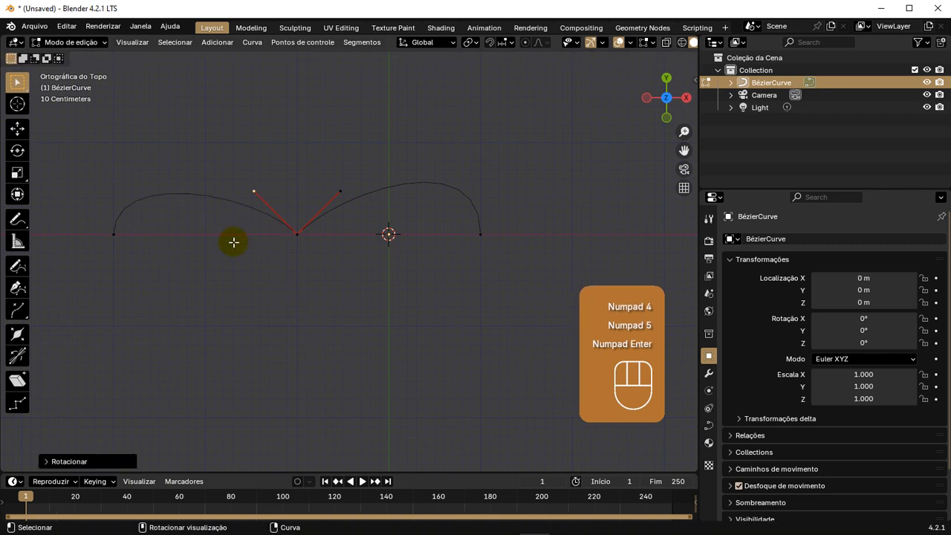
Scale the curve's two outer control points inward along the X axis, closer to the middle point
drag(95, 196, 137, 265)
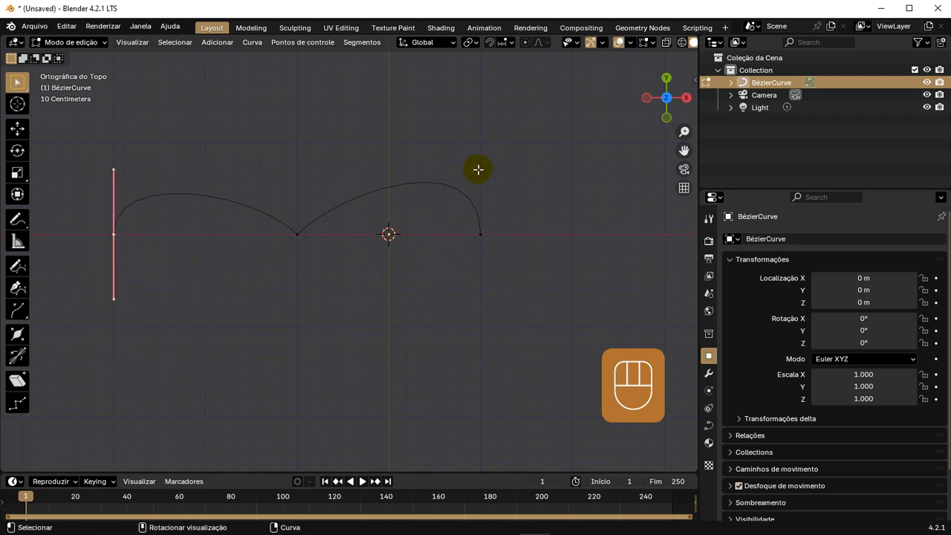
shift+drag(461, 165, 495, 282)
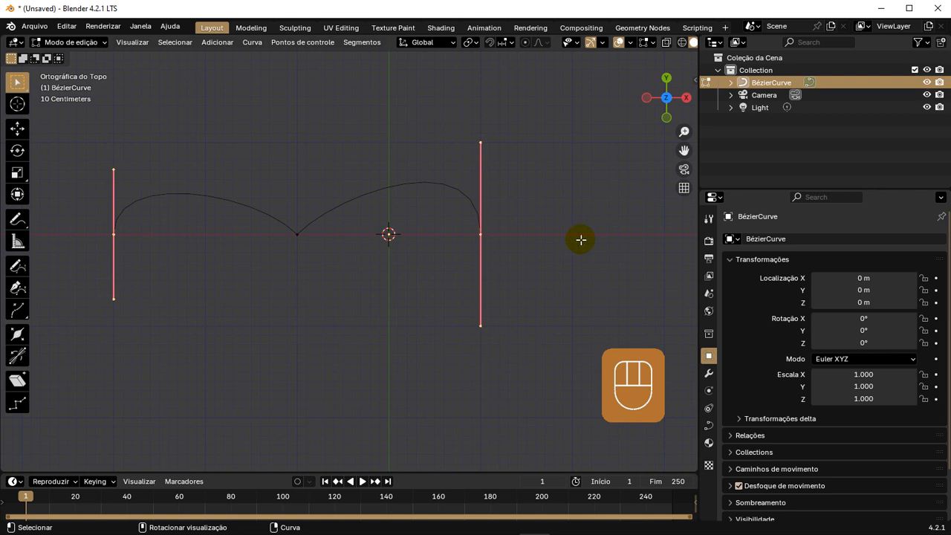
key(s)
key(x)
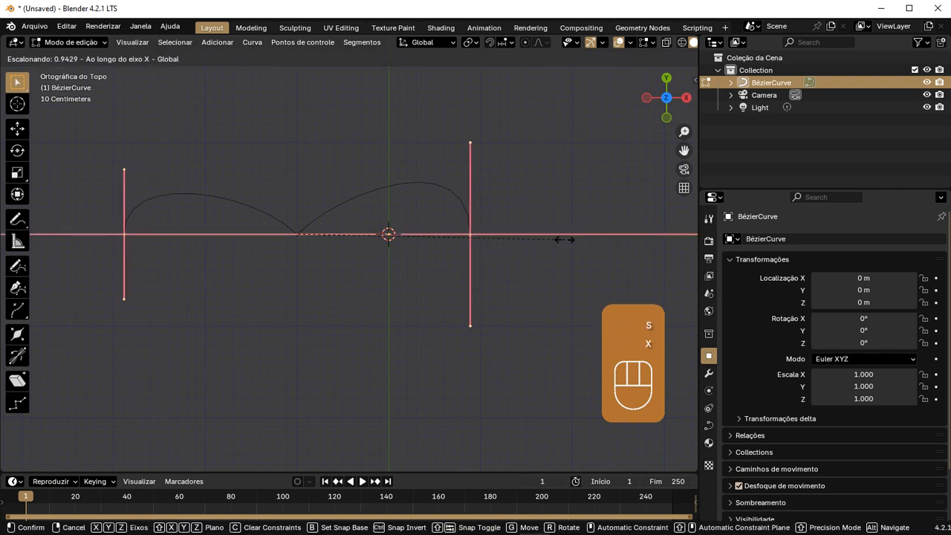
click(520, 243)
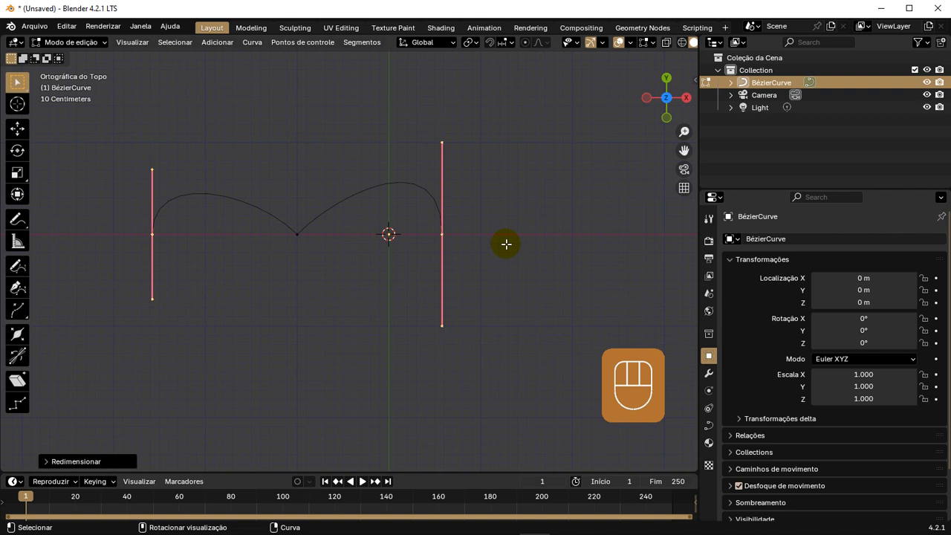
Scale the left end point's handles along the Y axis to about the length of the right end point's handles
click(442, 235)
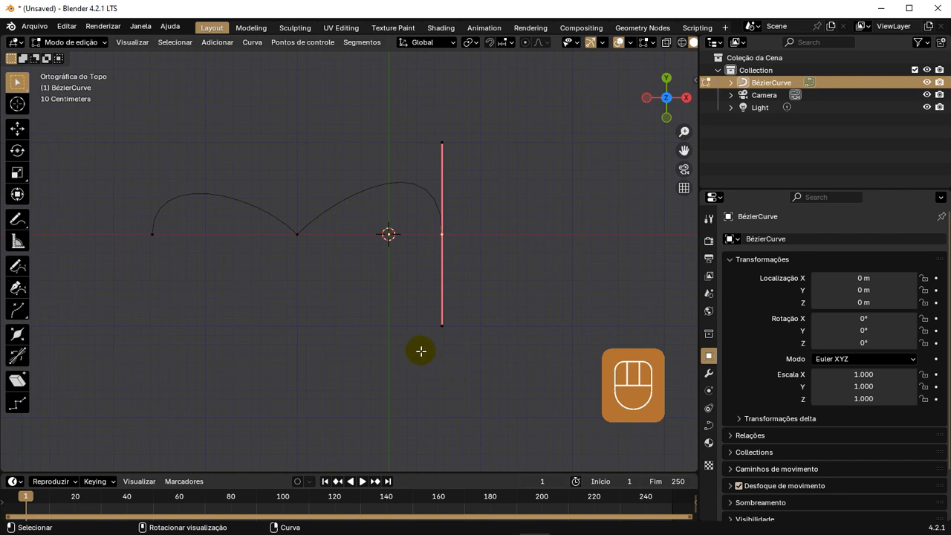
click(152, 236)
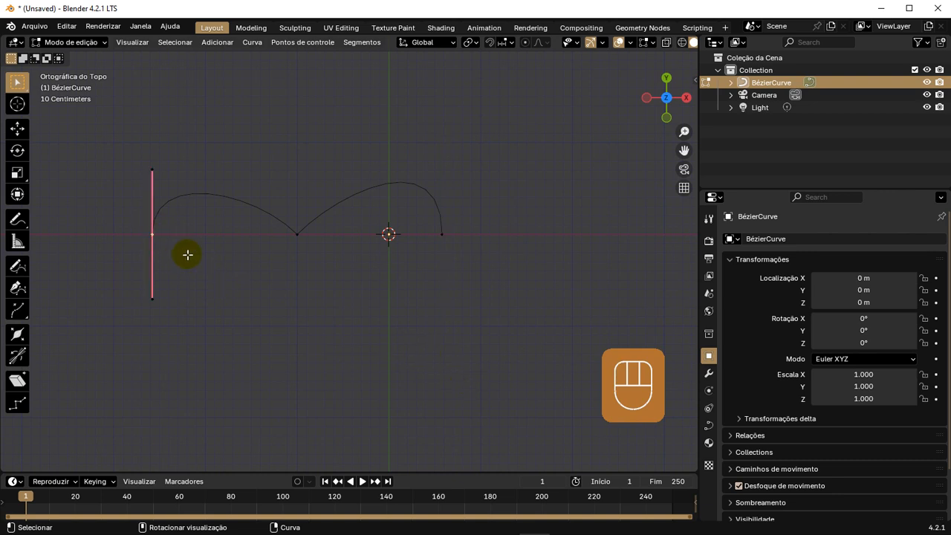
key(s)
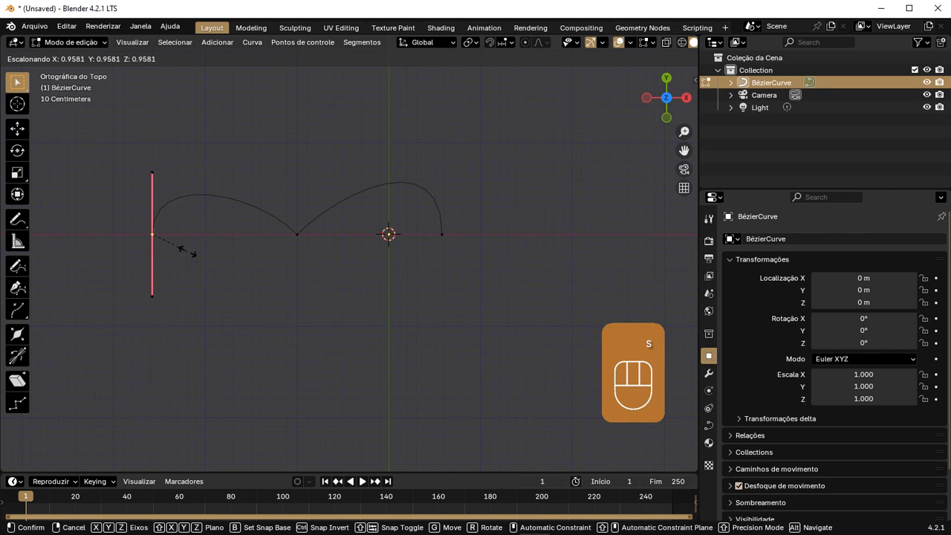
key(y)
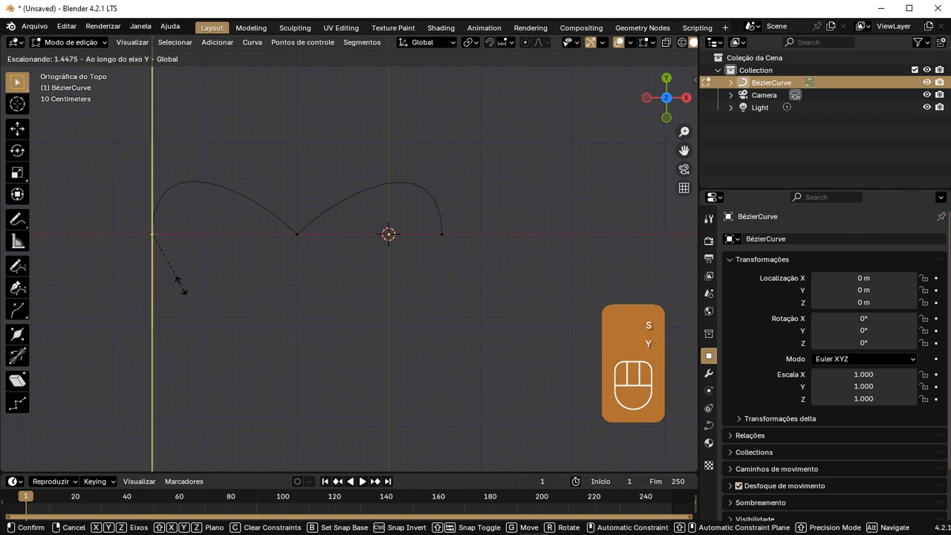
key(ctrl)
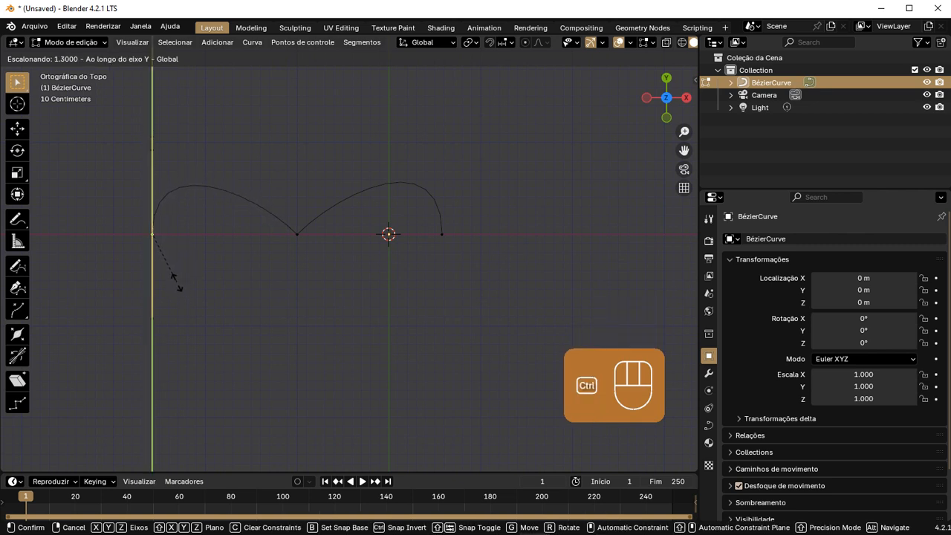
ctrl+click(176, 285)
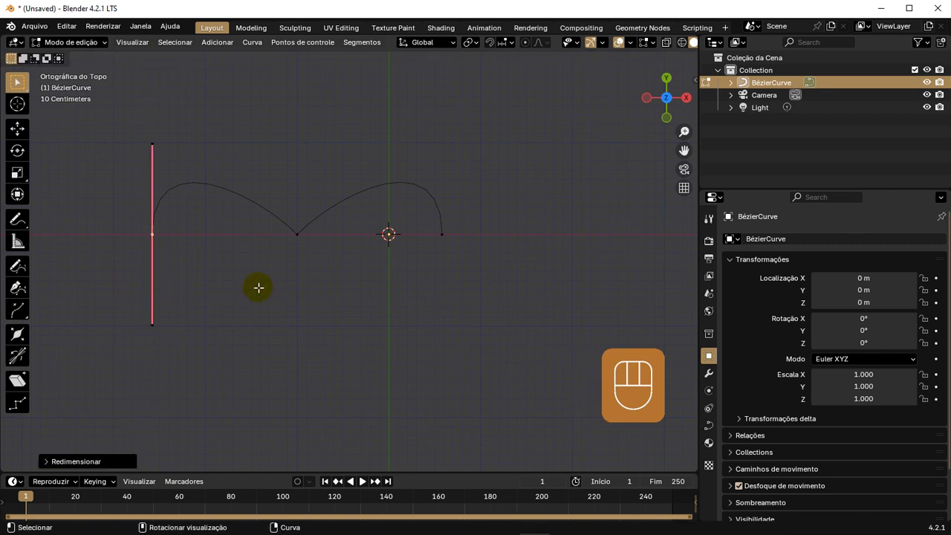
click(442, 234)
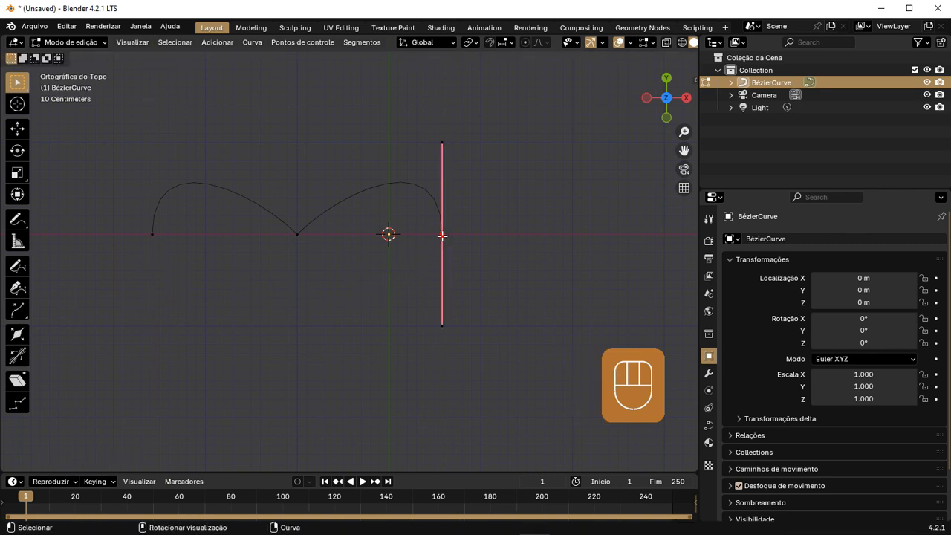
Scale both handle tips of the middle control point along the X axis so they sit close together in a narrow V
click(296, 235)
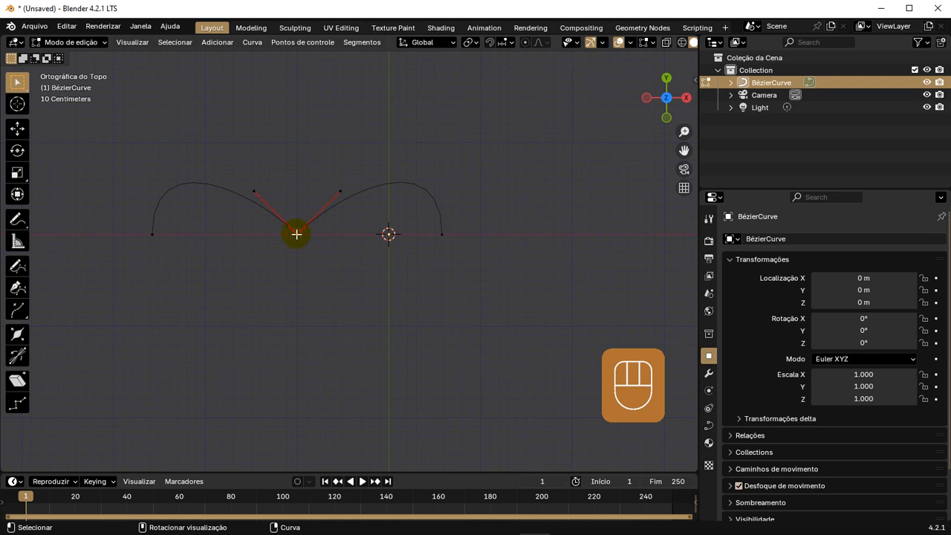
click(254, 192)
shift+click(341, 191)
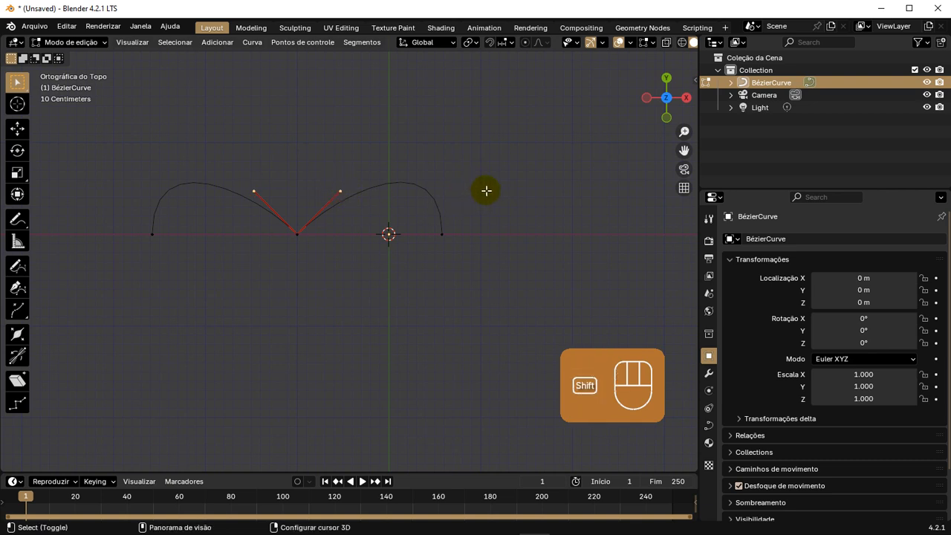
key(s)
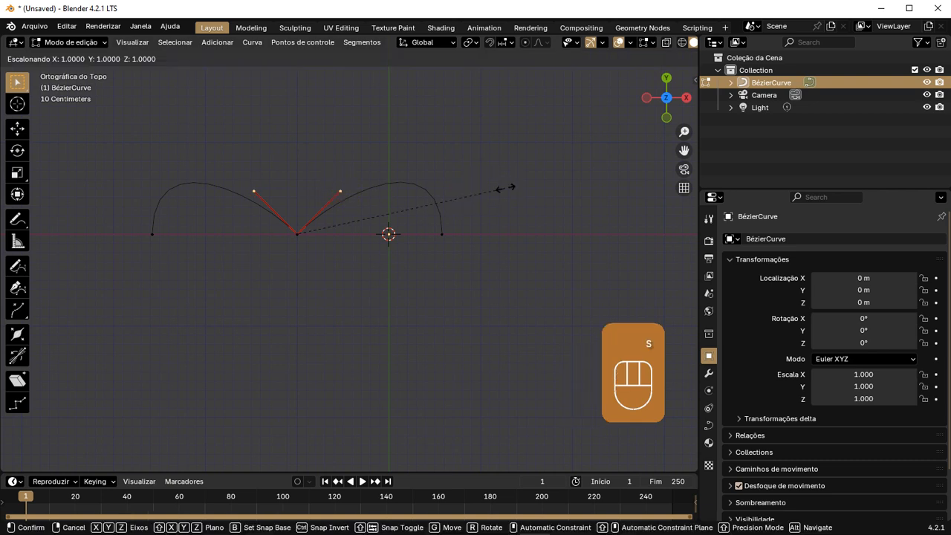
key(x)
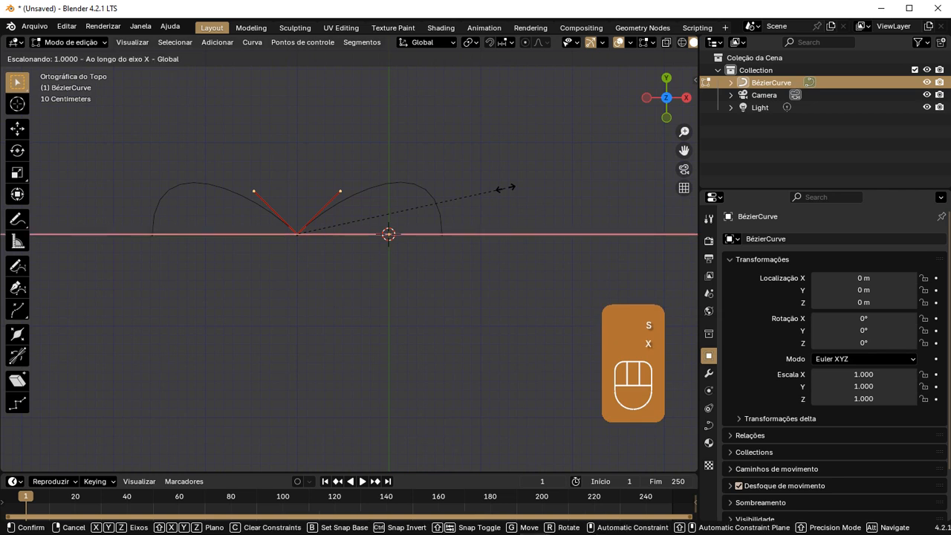
click(341, 207)
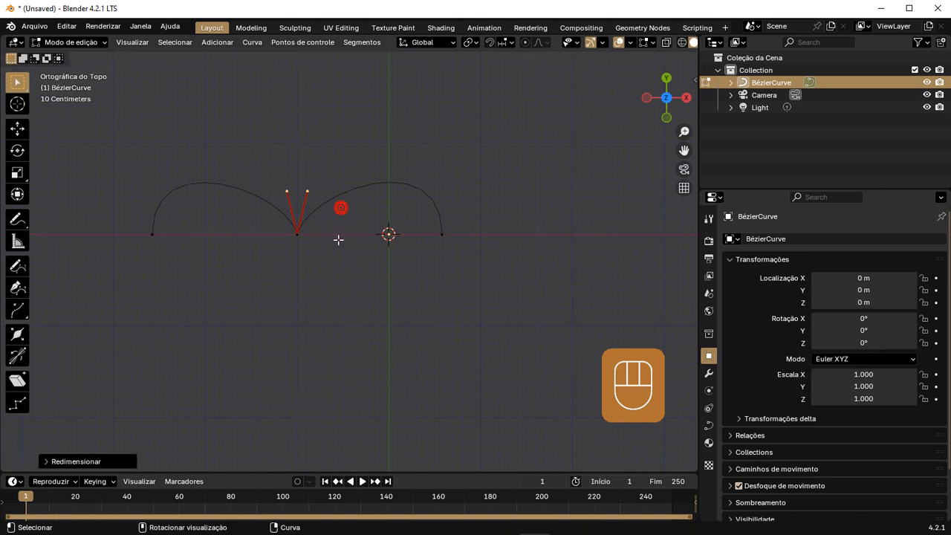
Move both handle tips of the middle control point upward along the Y axis by about 0.45 m
key(g)
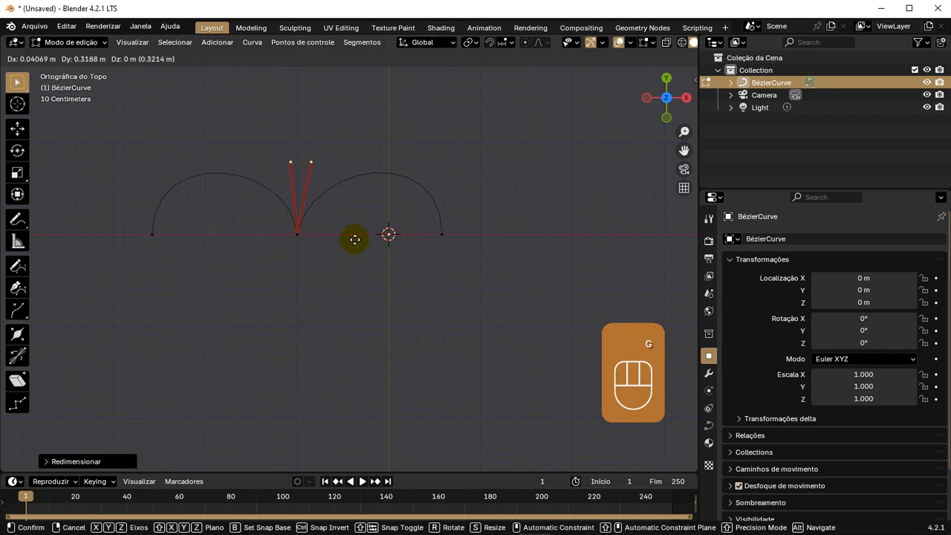
key(y)
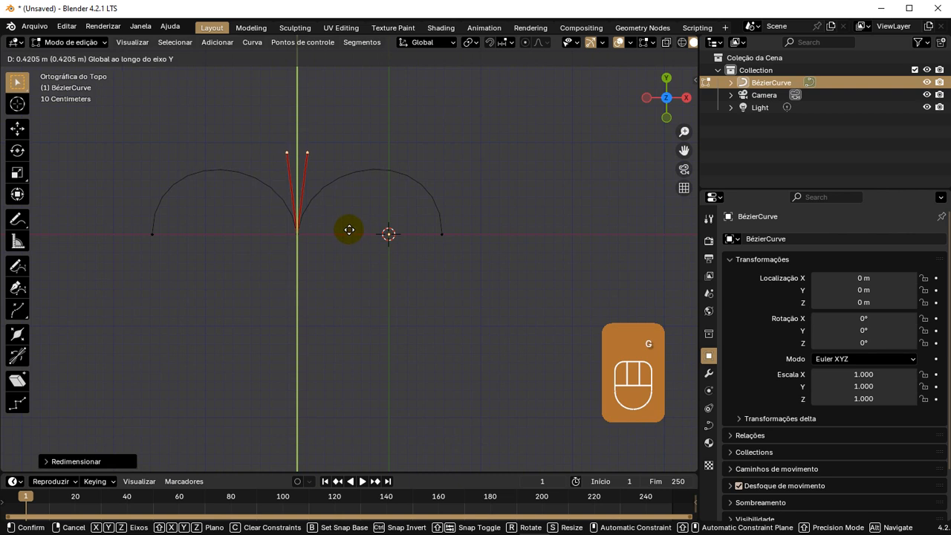
click(350, 226)
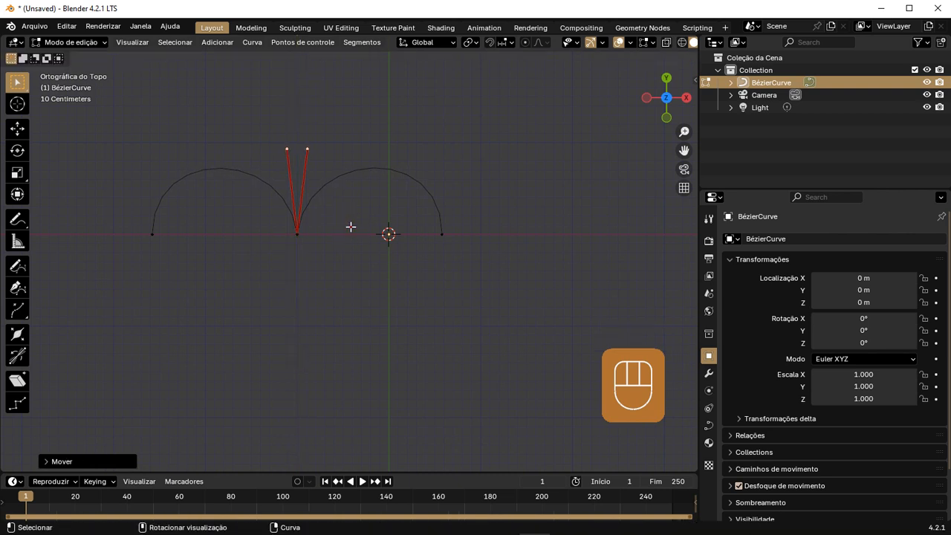
Extrude a new control point from the left end point, 1.6 m in X and -1.5 m in Y, below the middle point
click(154, 237)
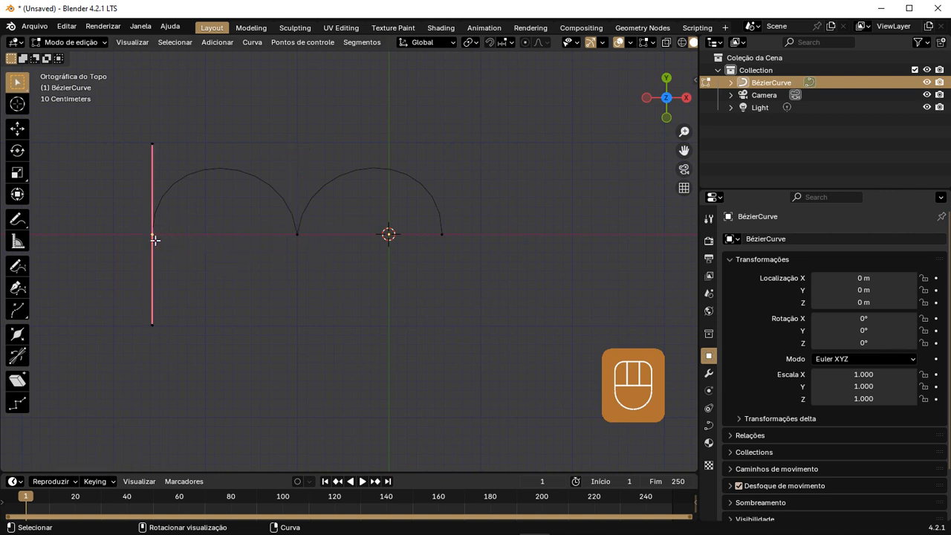
click(154, 239)
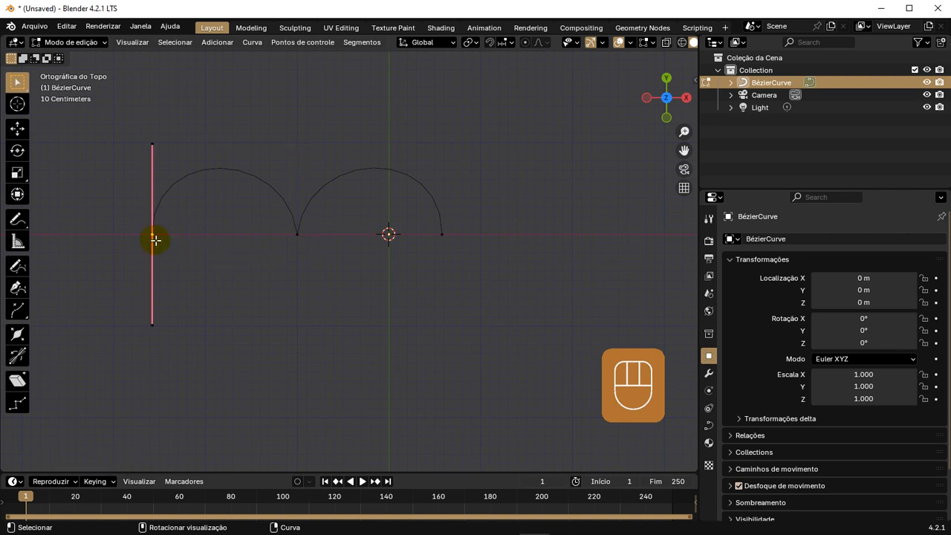
key(e)
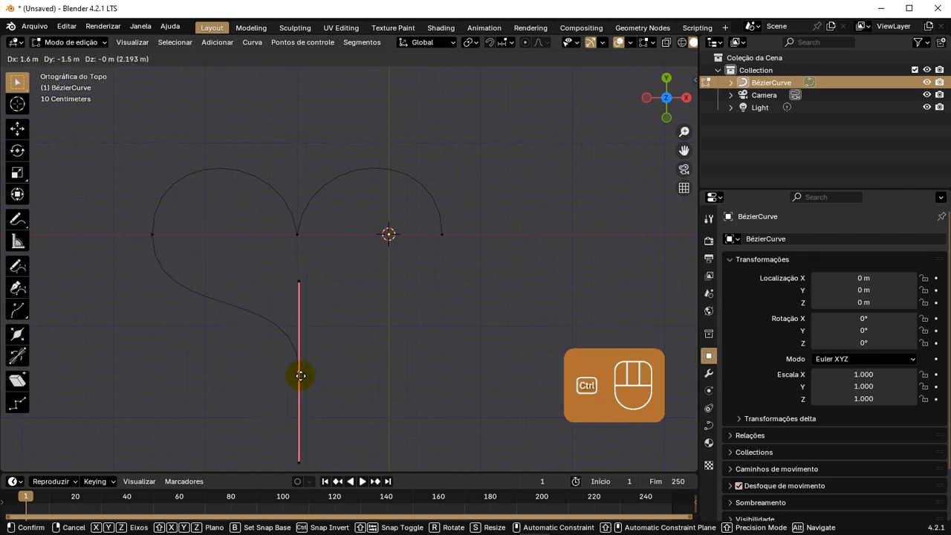
ctrl+click(299, 375)
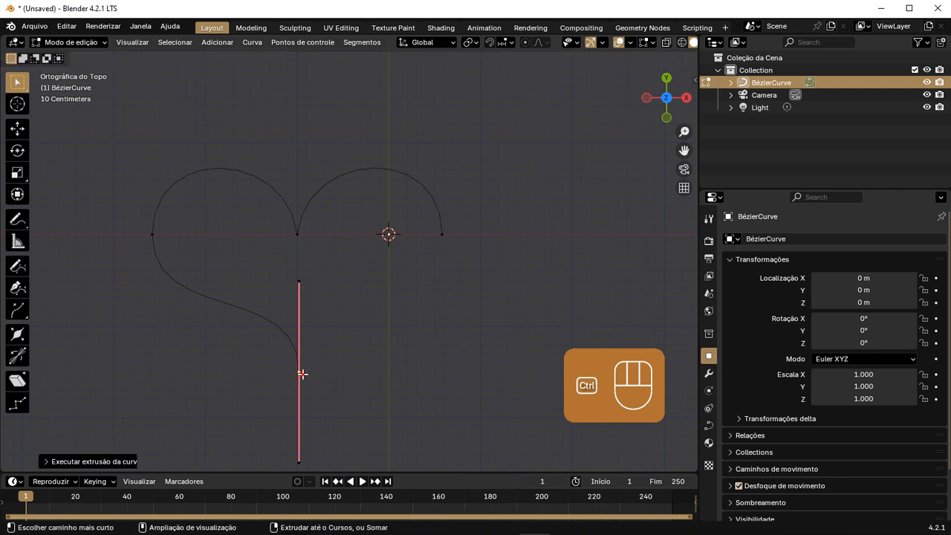
Set the handle type of the extruded bottom control point to Free (Livre)
click(442, 235)
shift+click(298, 371)
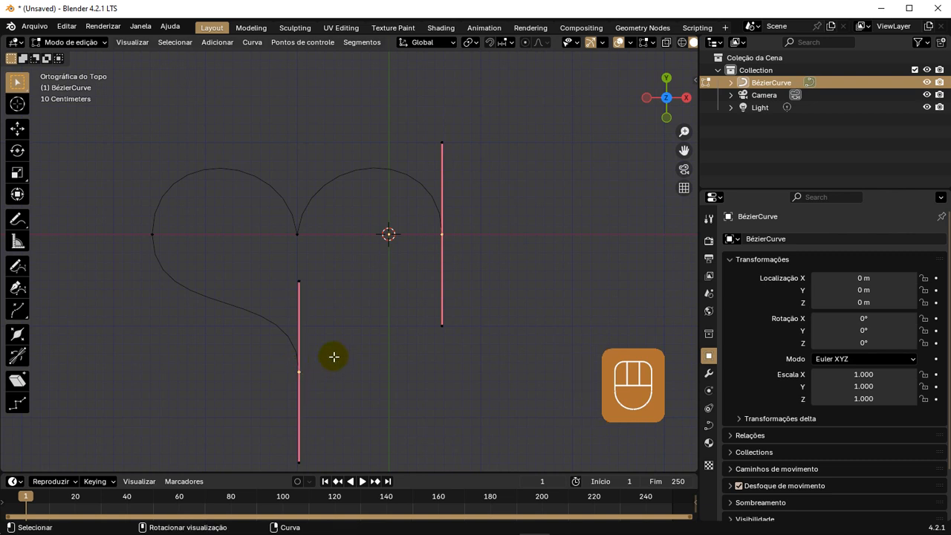
click(300, 371)
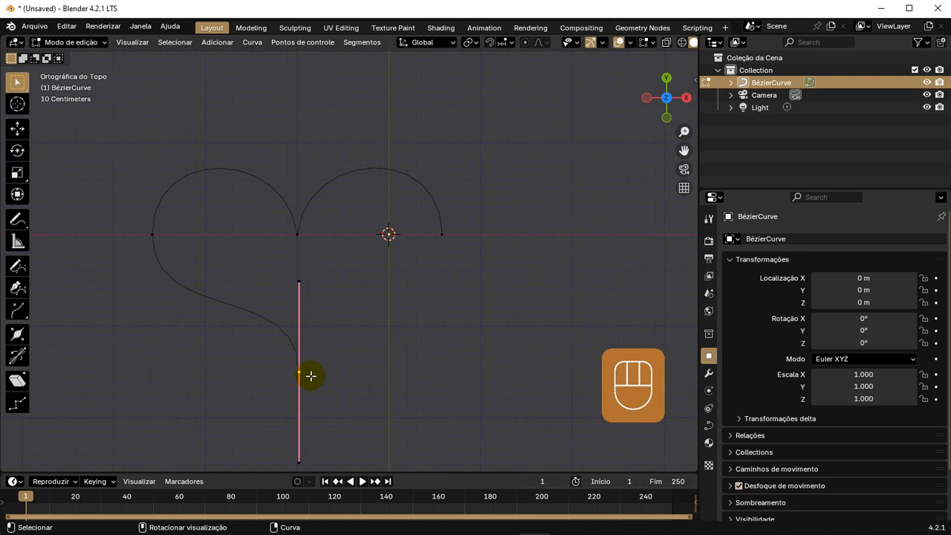
key(v)
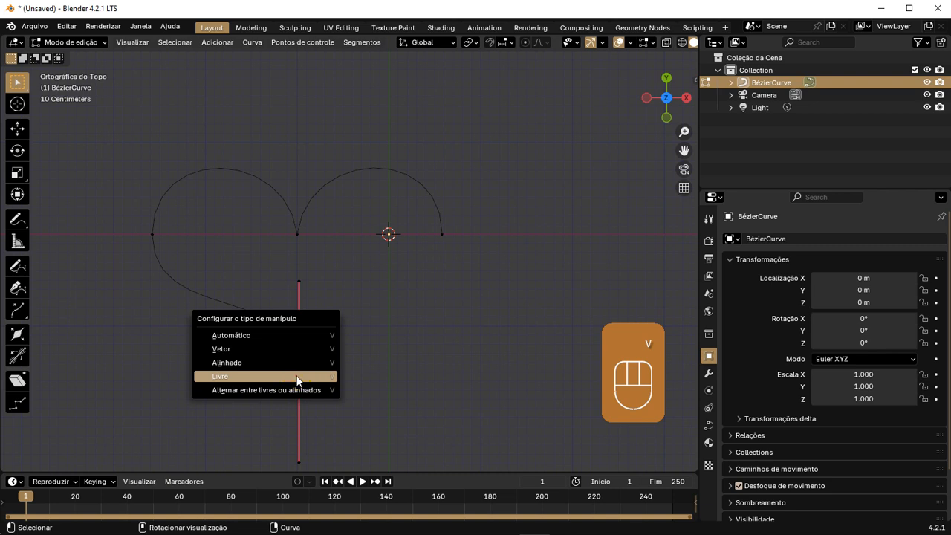
click(297, 376)
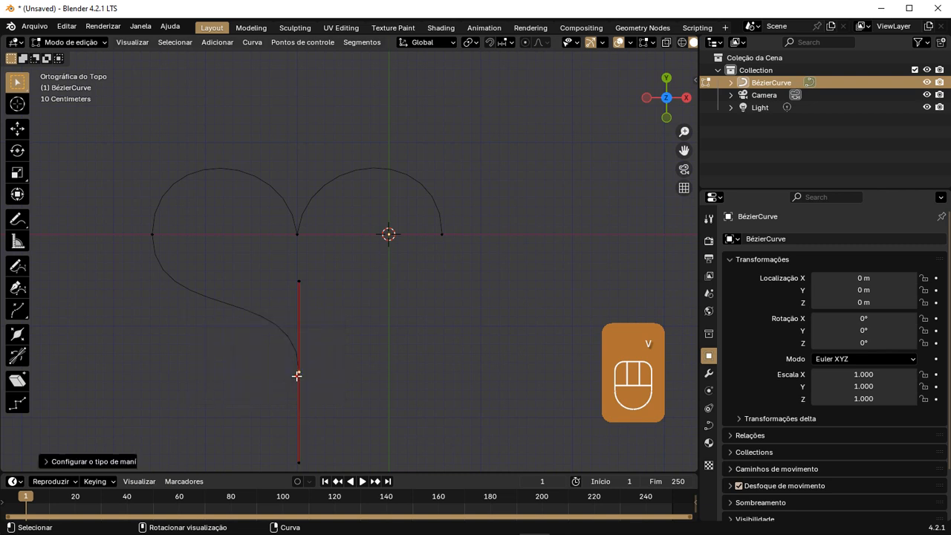
Rotate only the lower handle of the bottom control point by -180° so it overlaps the upper handle
click(299, 461)
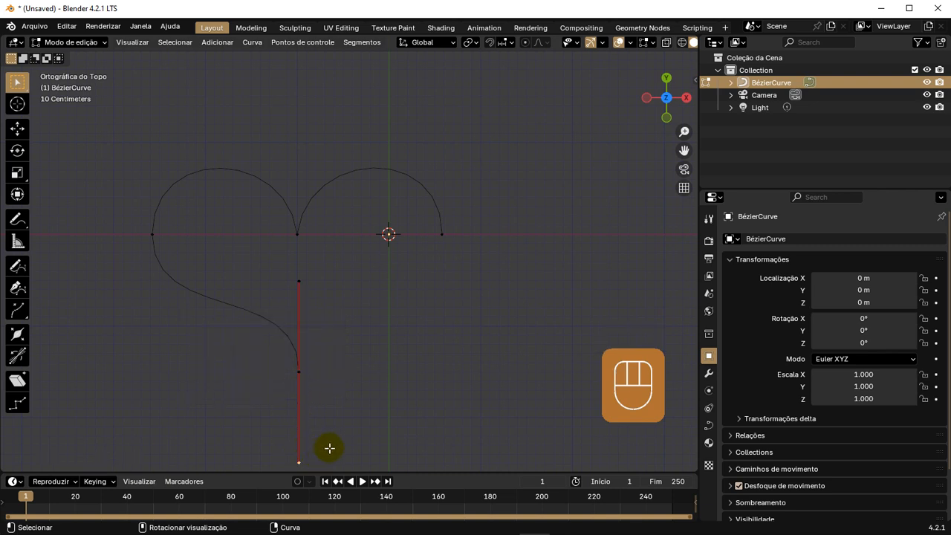
key(r)
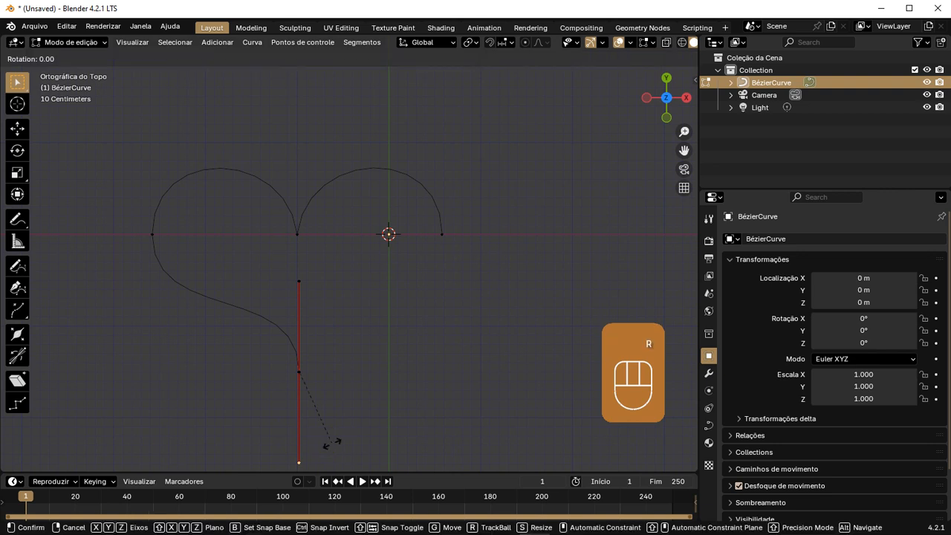
key(KP_1)
key(KP_8)
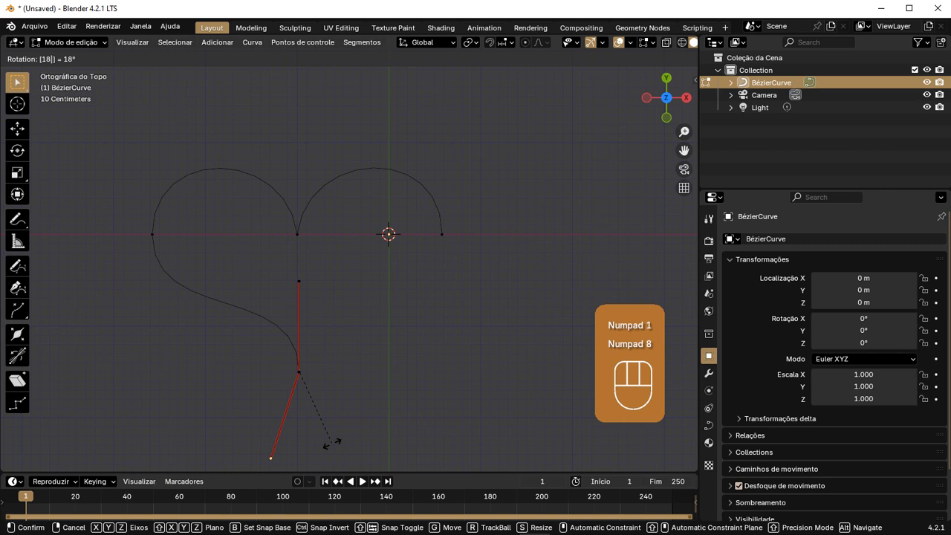
key(KP_0)
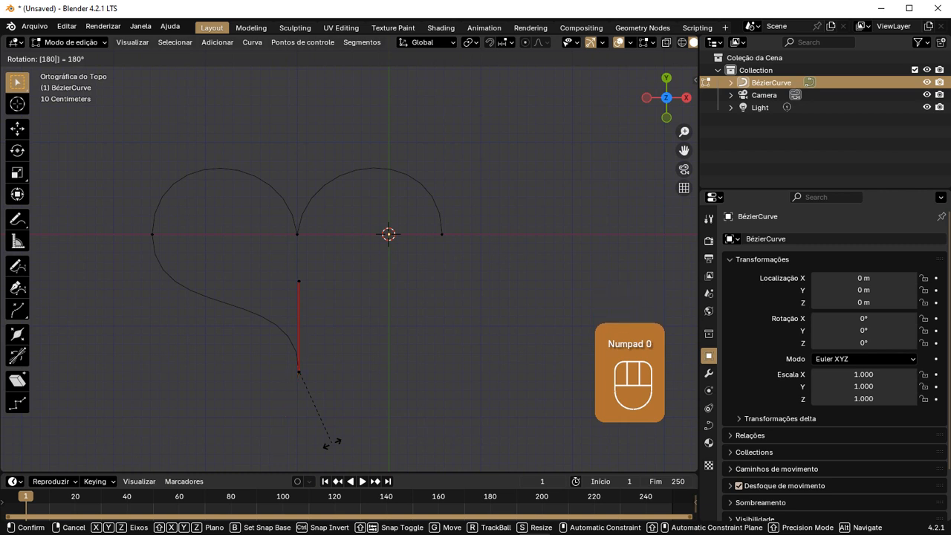
key(KP_Subtract)
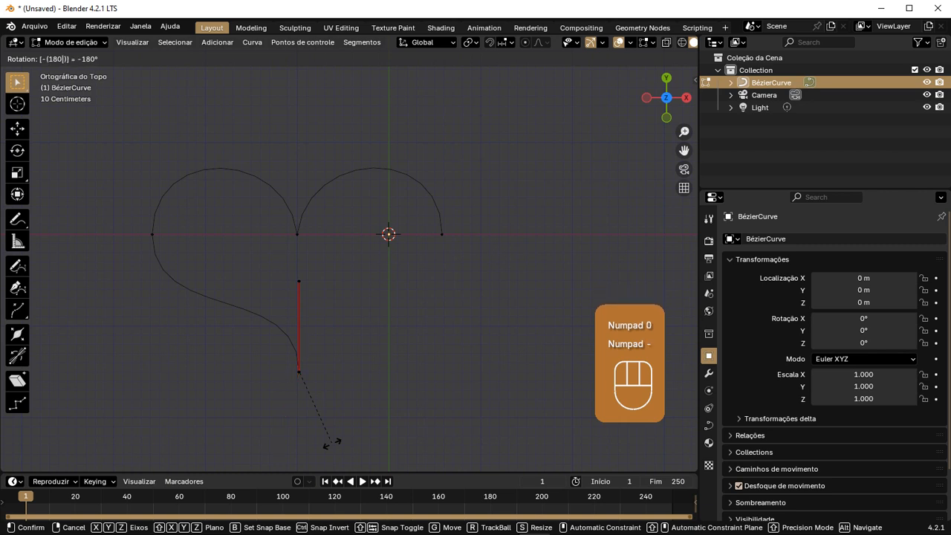
key(KP_Enter)
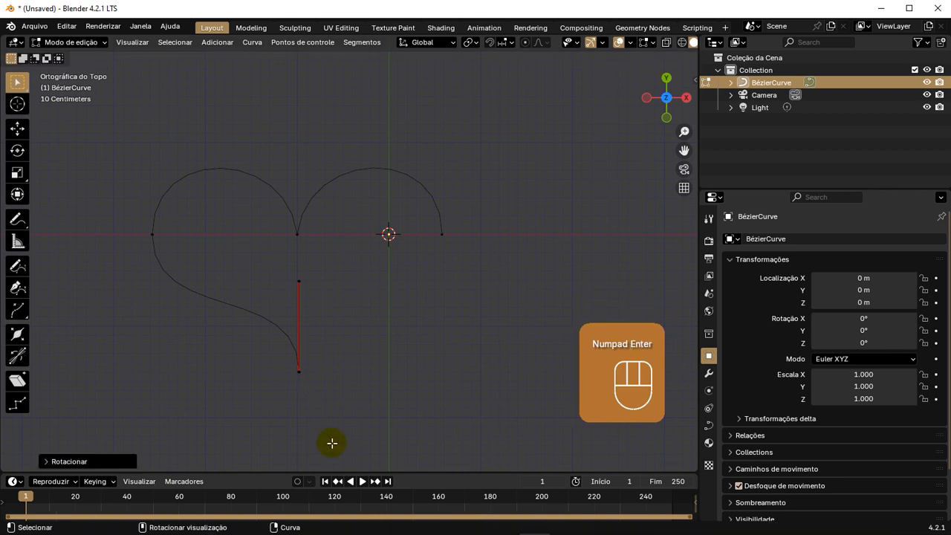
Close the outline by joining the bottom control point to the right end point with a new segment
shift+click(443, 239)
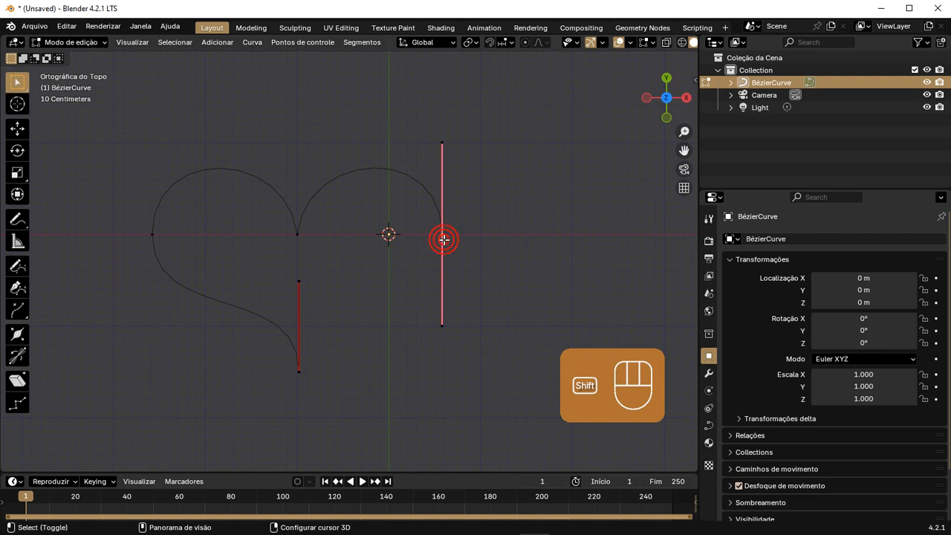
key(f)
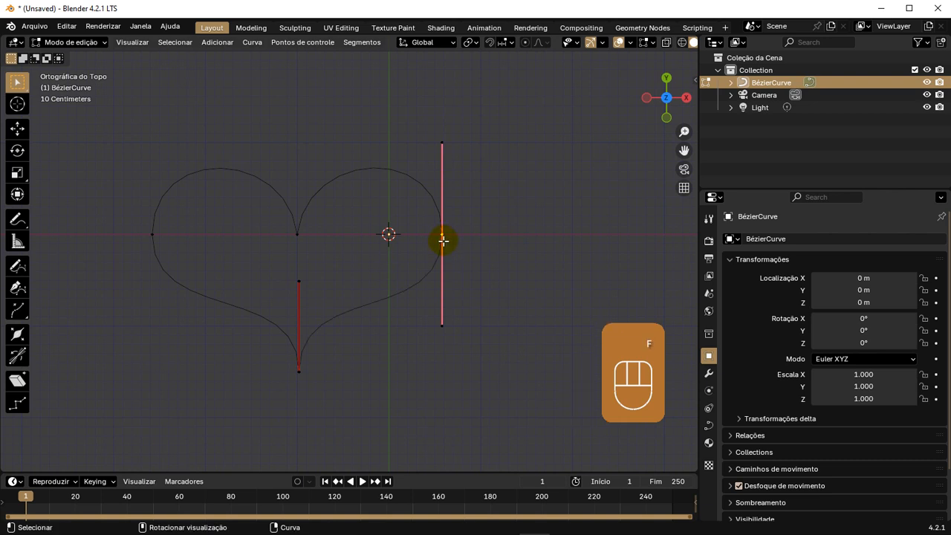
Move the bottom control point and its handles straight down in snapped increments, slightly past the second major grid line below the X axis
key(Tab)
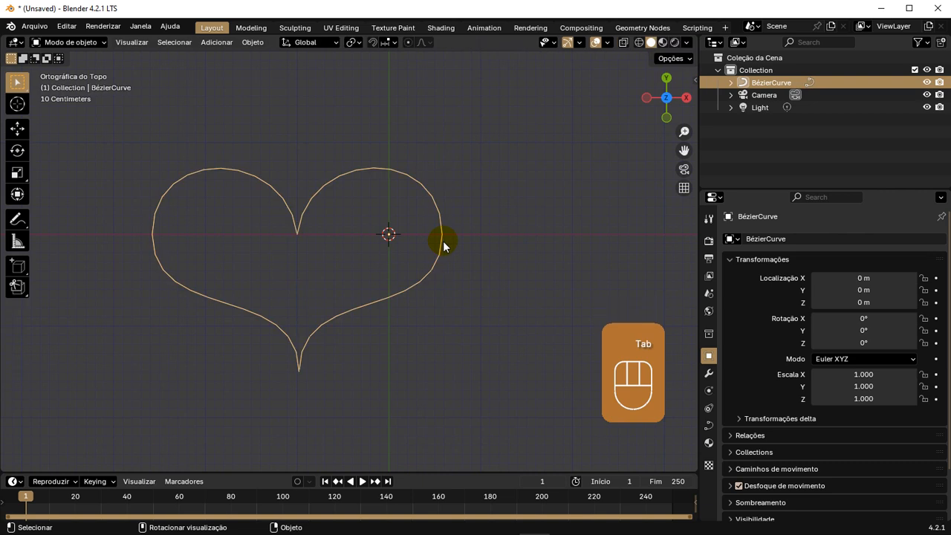
key(Tab)
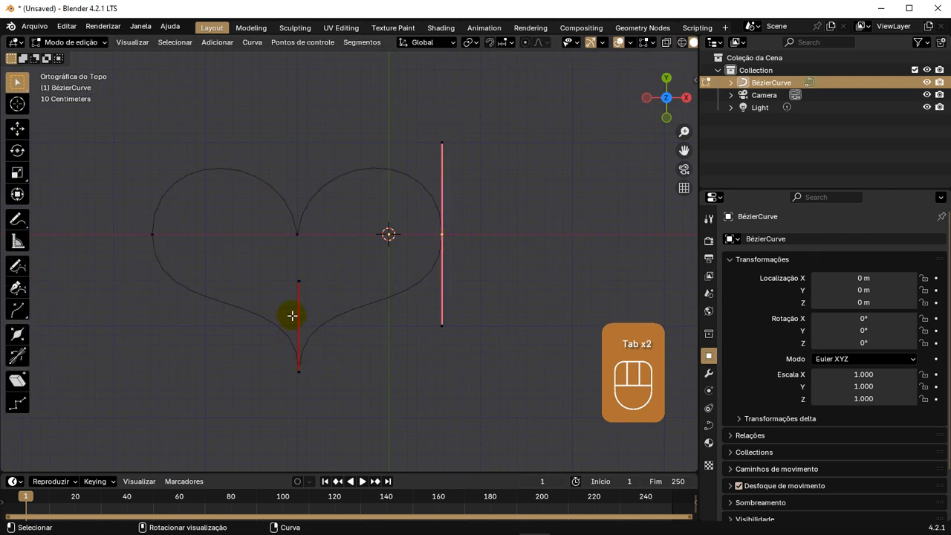
drag(278, 271, 312, 417)
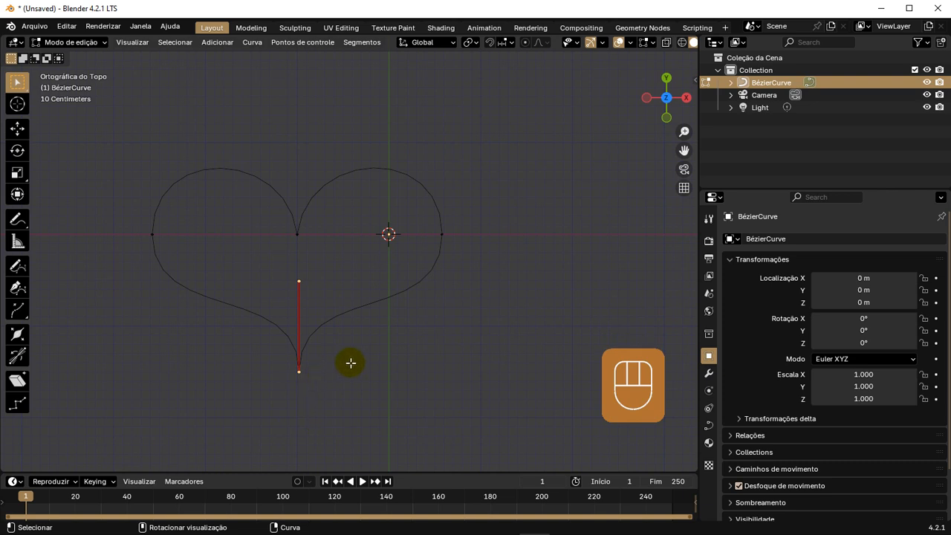
key(g)
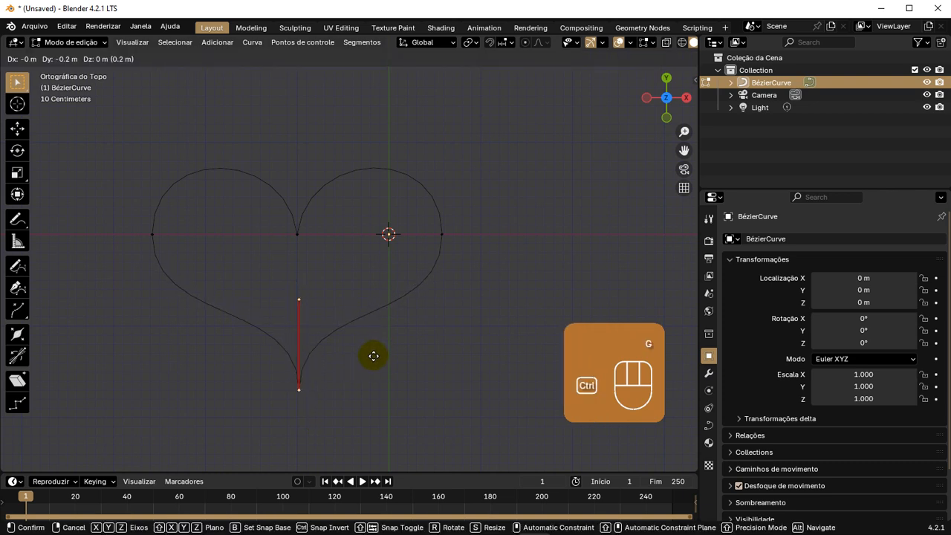
ctrl+click(373, 416)
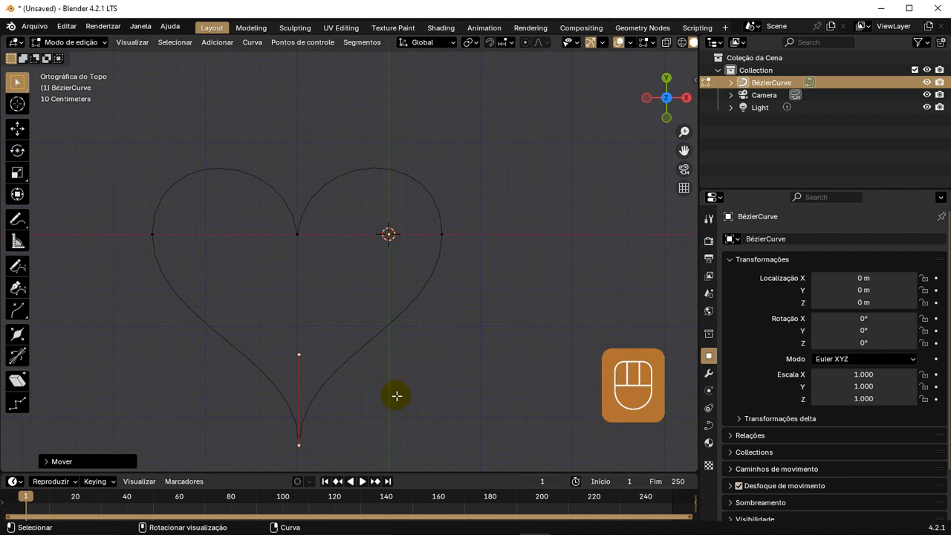
key(Tab)
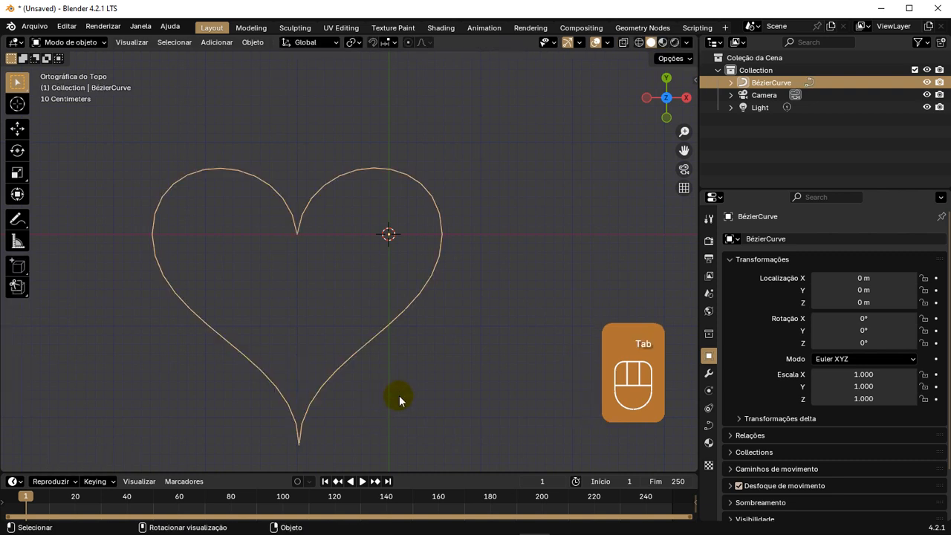
key(Tab)
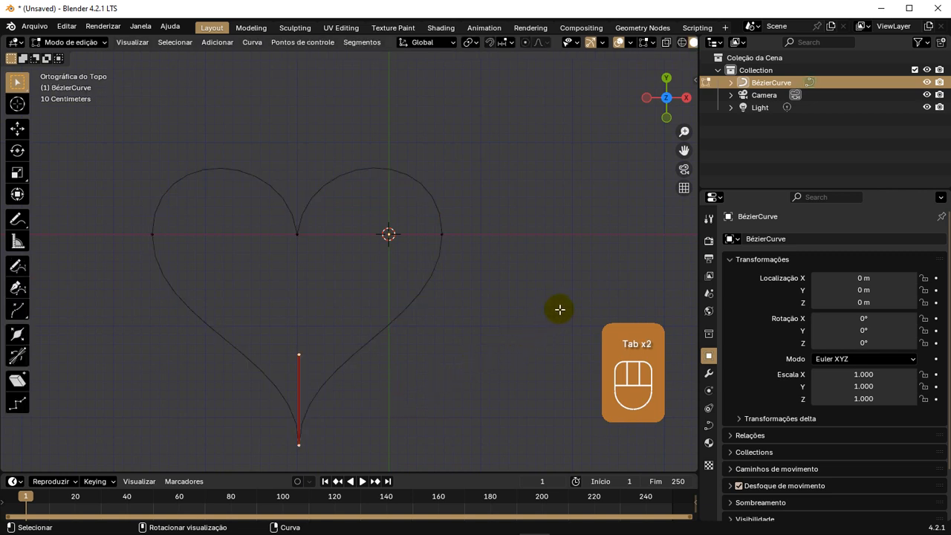
Make the heart curve 2D and set its fill mode to Front (Frente)
click(709, 426)
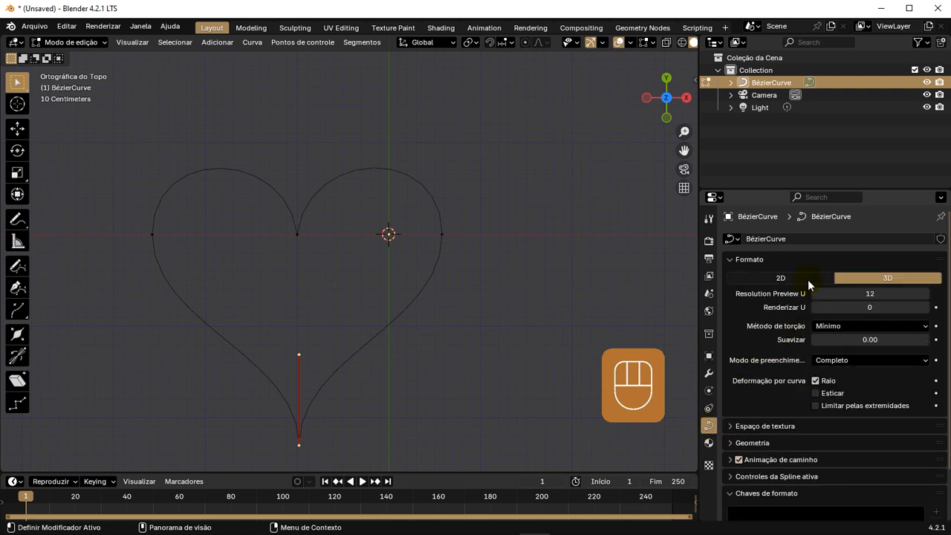
click(787, 278)
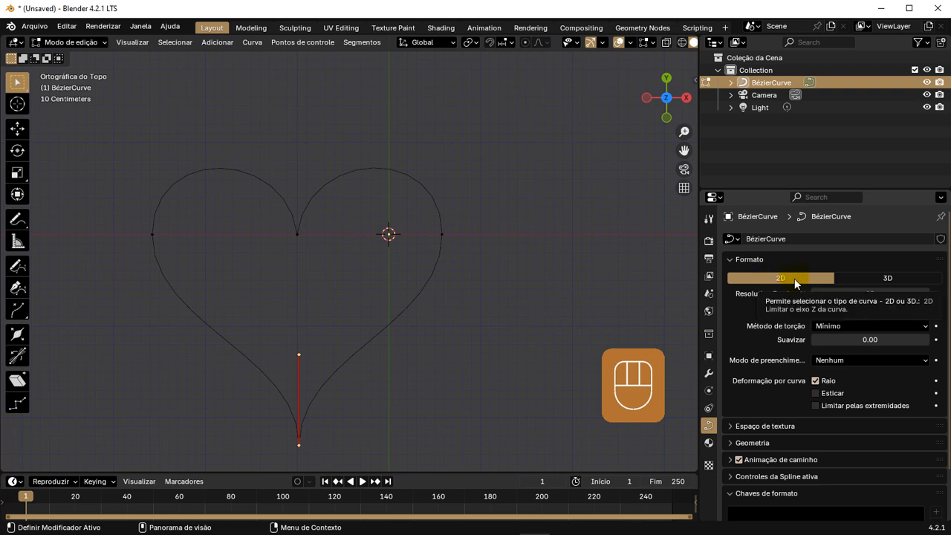
click(835, 362)
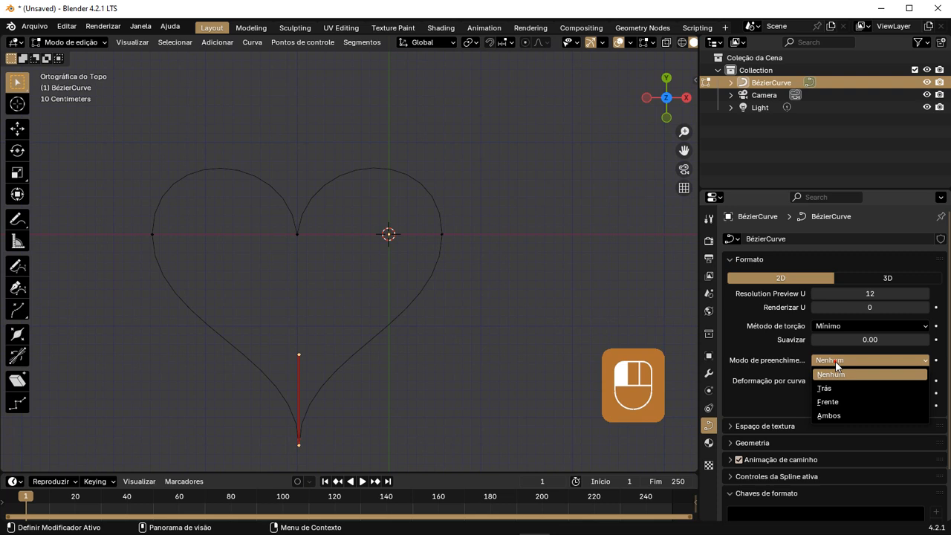
click(830, 403)
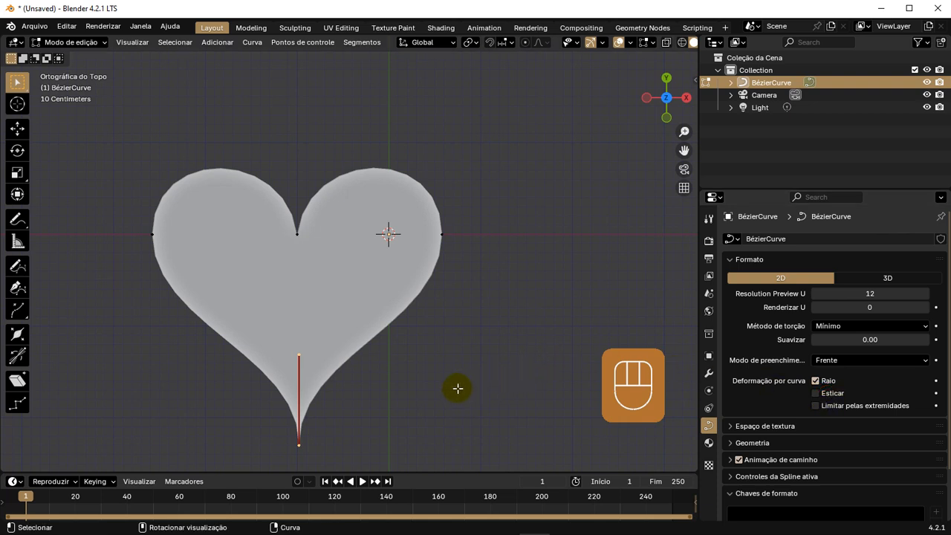
Extrude the filled heart curve by 0.57 m through its geometry settings
middle_drag(457, 386, 461, 339)
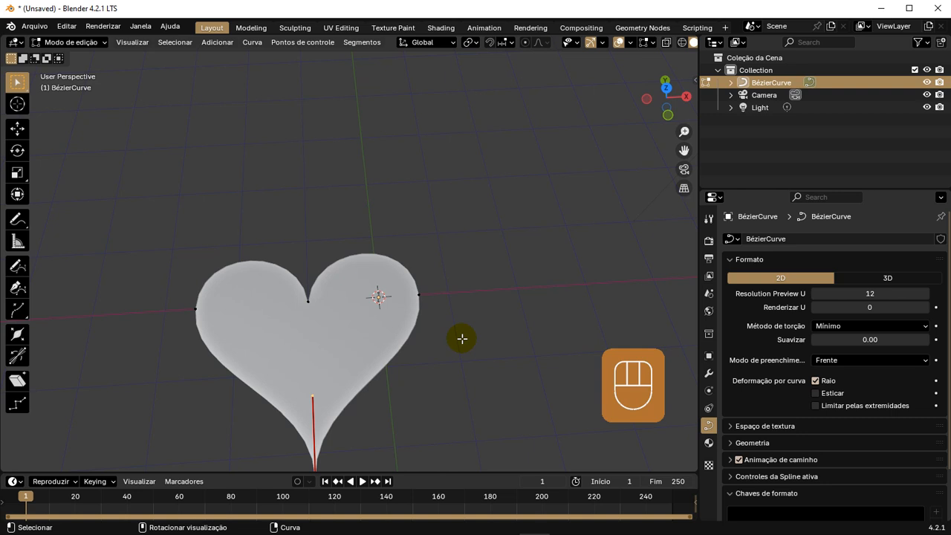
key(KP_Decimal)
scroll(460, 343, down, 6)
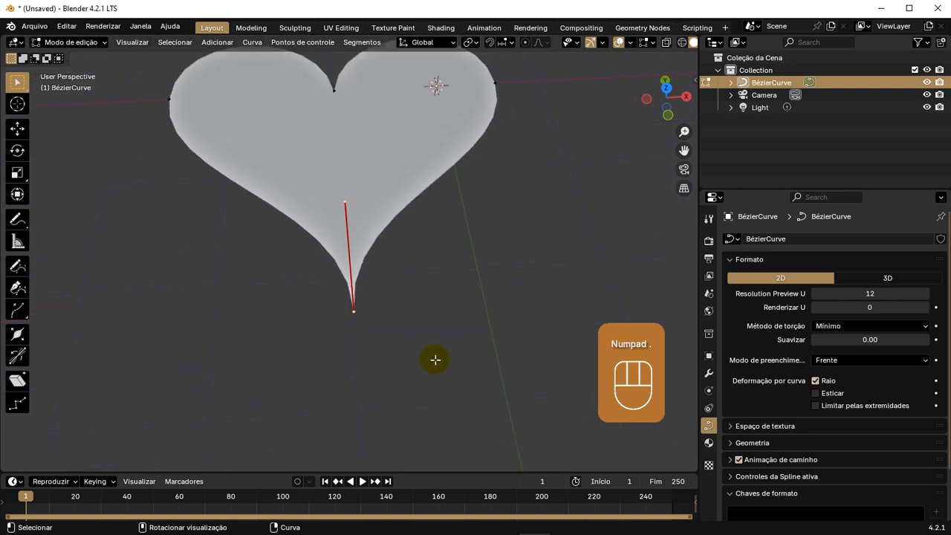
shift+middle_drag(481, 258, 473, 341)
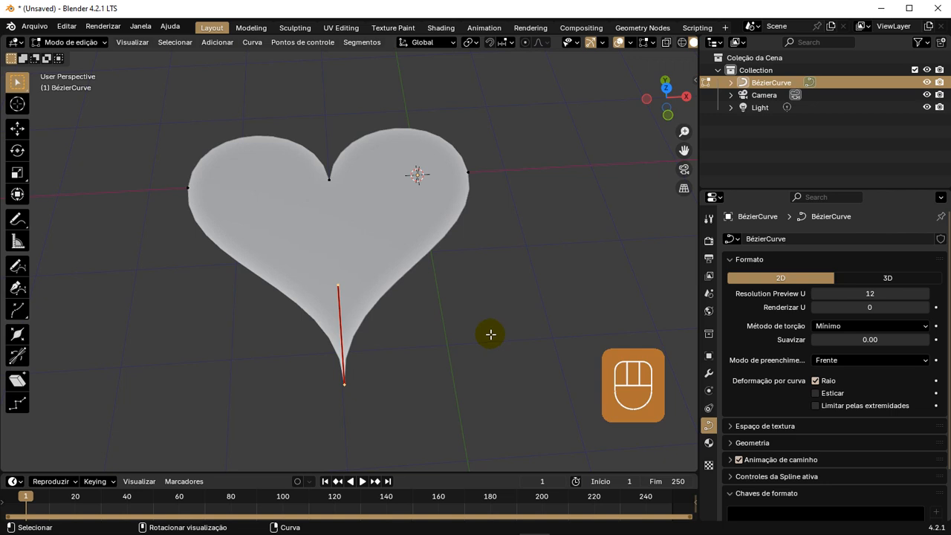
click(730, 443)
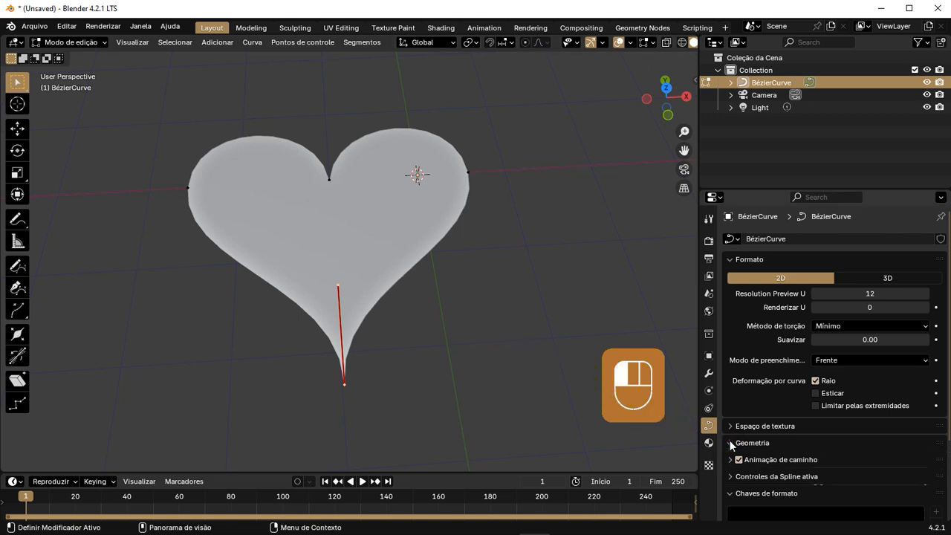
scroll(754, 370, down, 5)
click(743, 362)
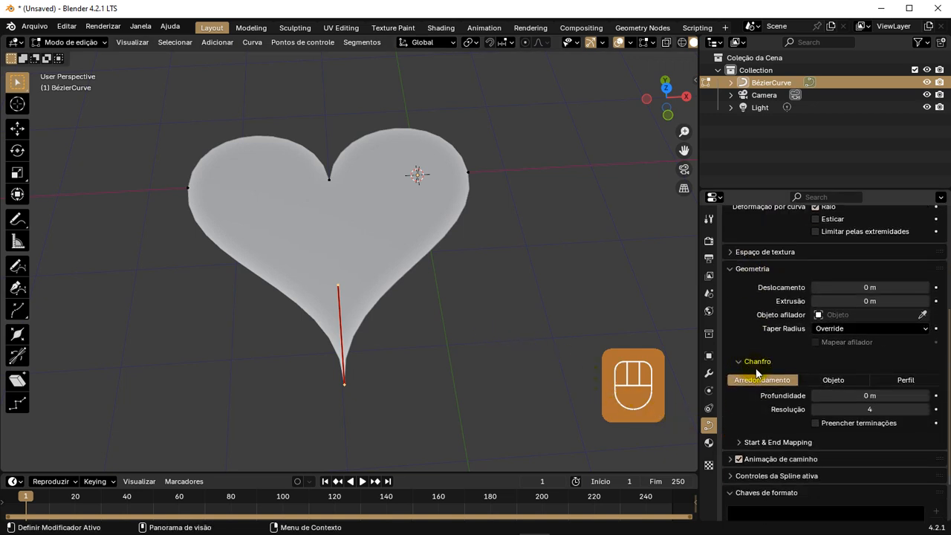
click(888, 302)
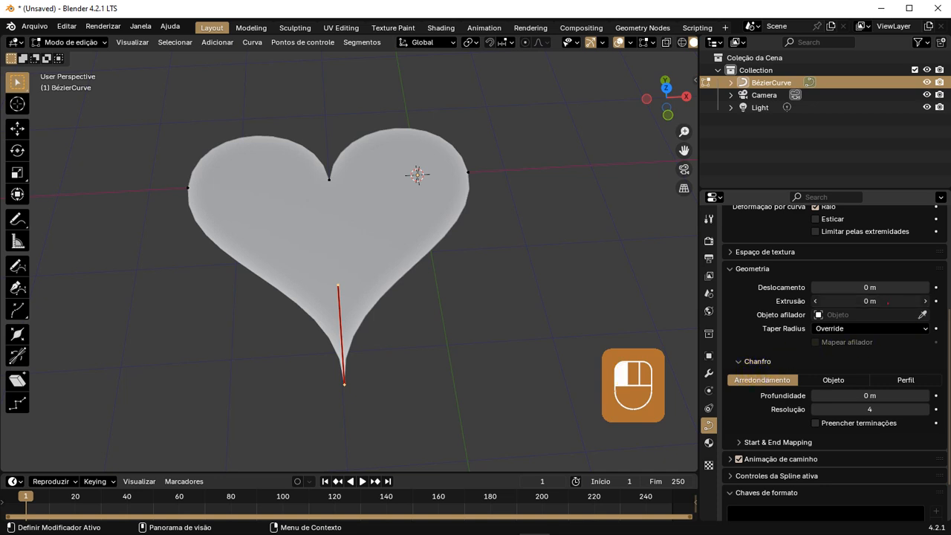
drag(888, 303, 933, 302)
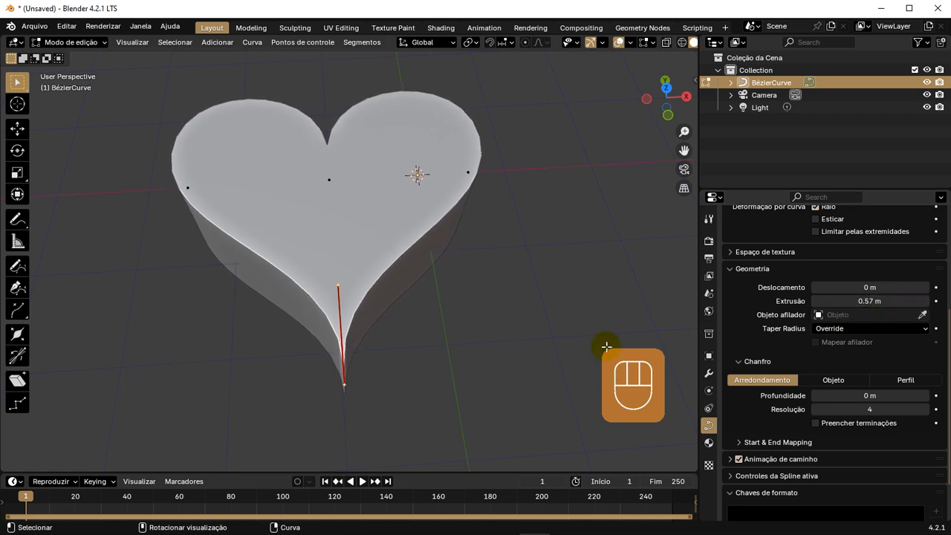
Give the extruded heart's edges a rounded bevel with a depth of 0.03 m
middle_drag(468, 350, 482, 333)
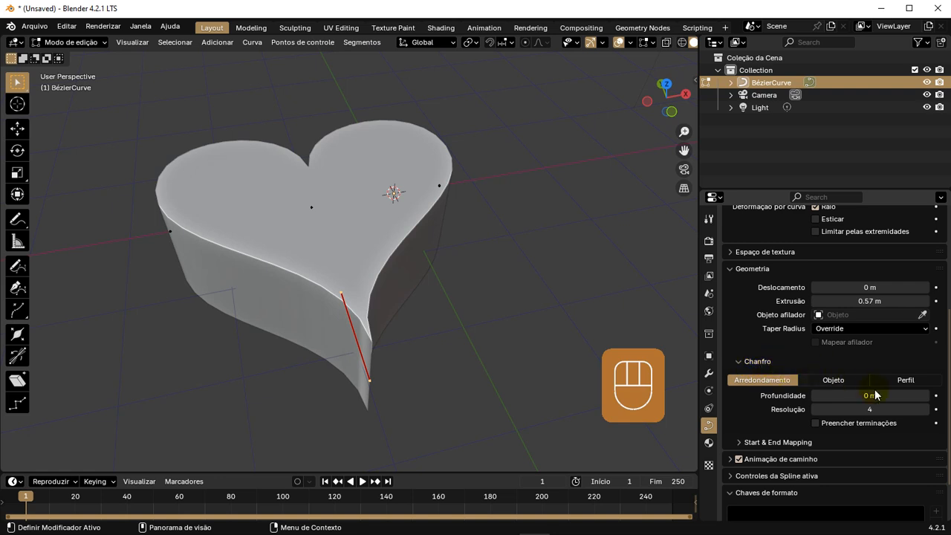
click(925, 396)
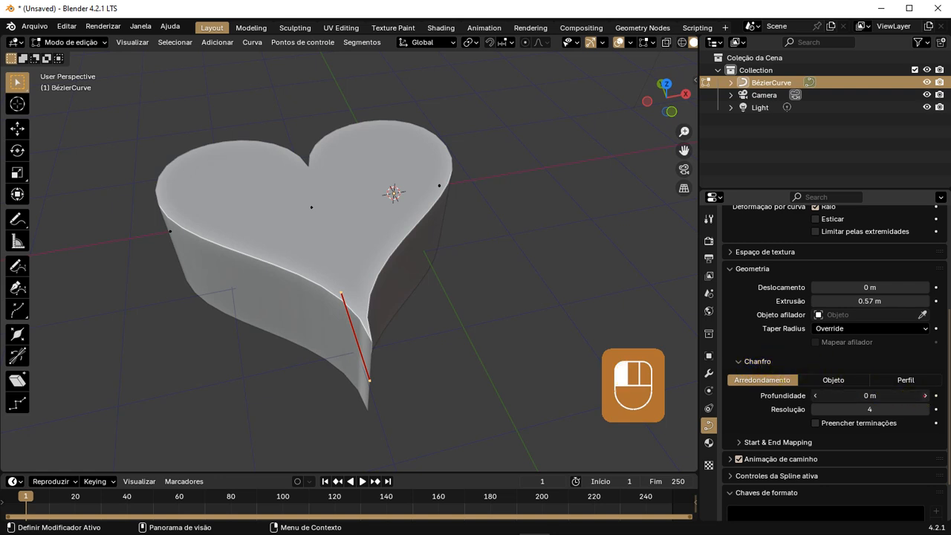
drag(925, 395, 929, 396)
Select all of the heart's control points and return to Object Mode
middle_drag(521, 376, 465, 372)
key(KP_Decimal)
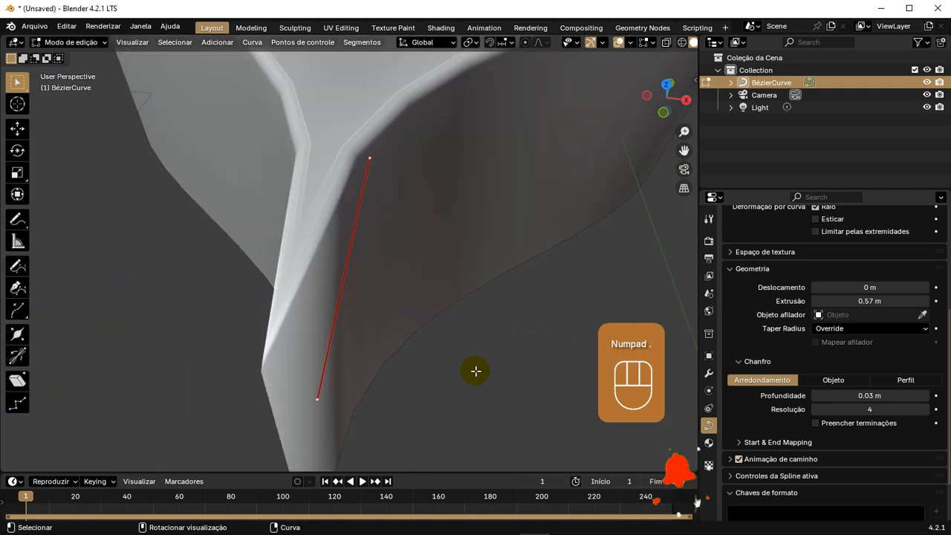
scroll(414, 287, down, 6)
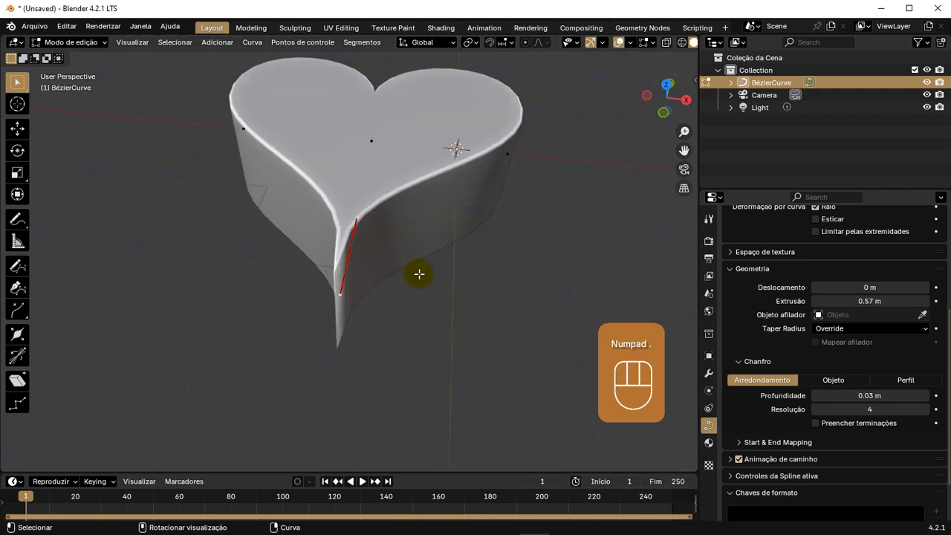
scroll(434, 235, down, 2)
key(a)
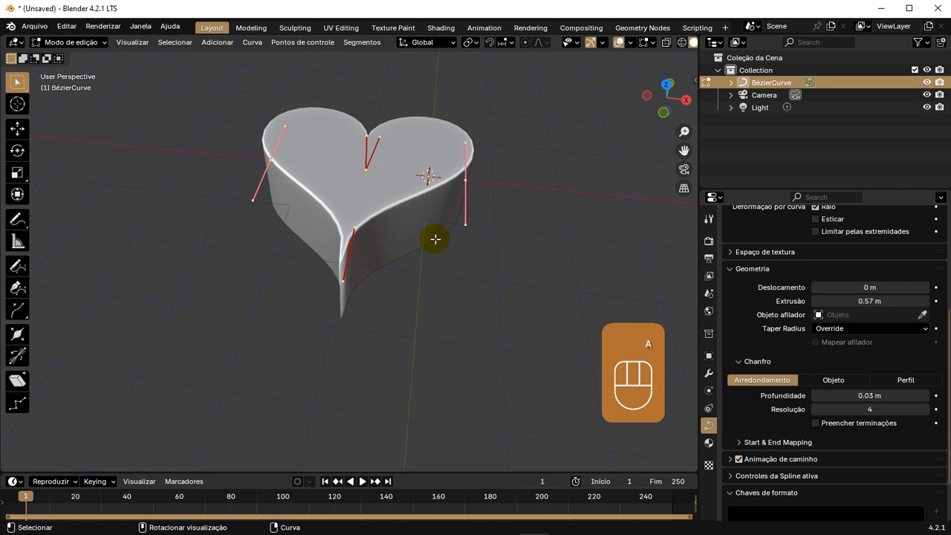
key(KP_Decimal)
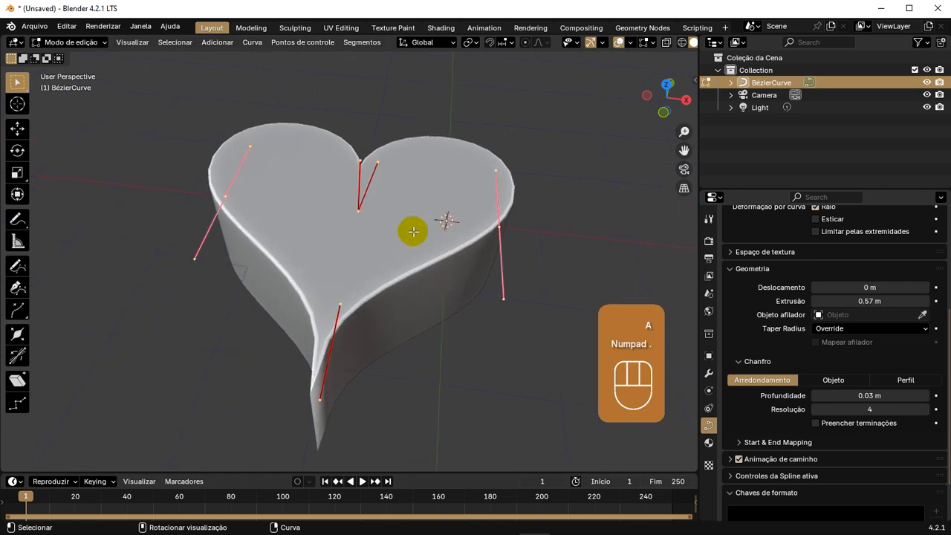
middle_drag(384, 208, 397, 238)
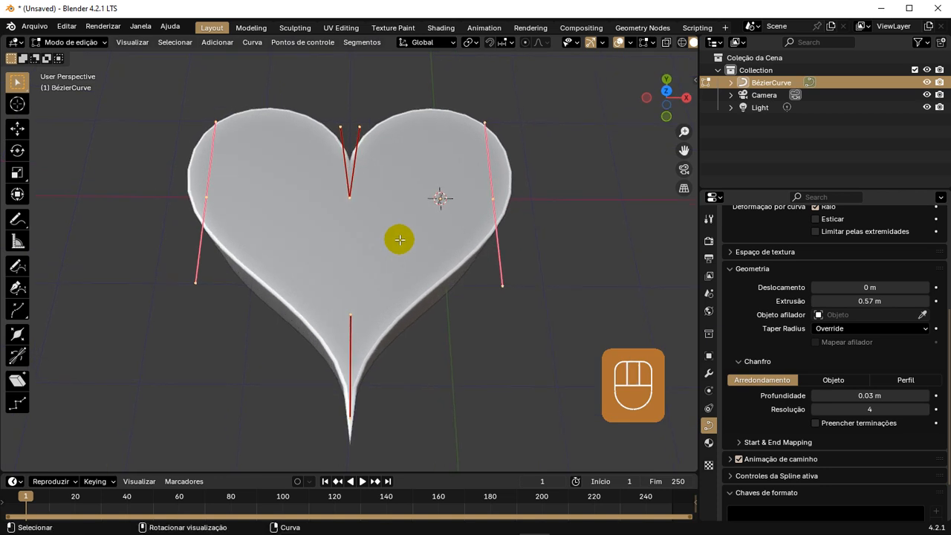
key(Tab)
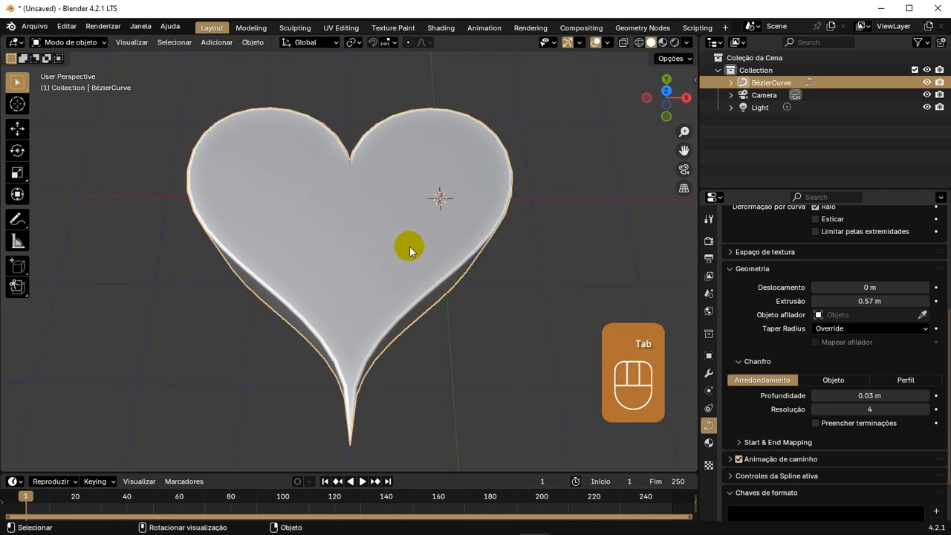